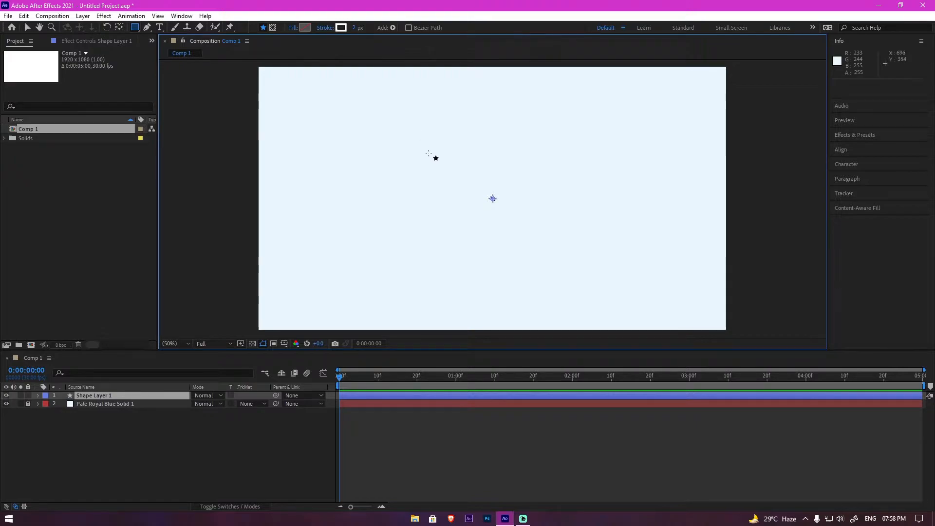
Draw a rectangle about 604 × 354 px on the shape layer and set its size to 700 × 400
left_click_drag(442, 162, 588, 248)
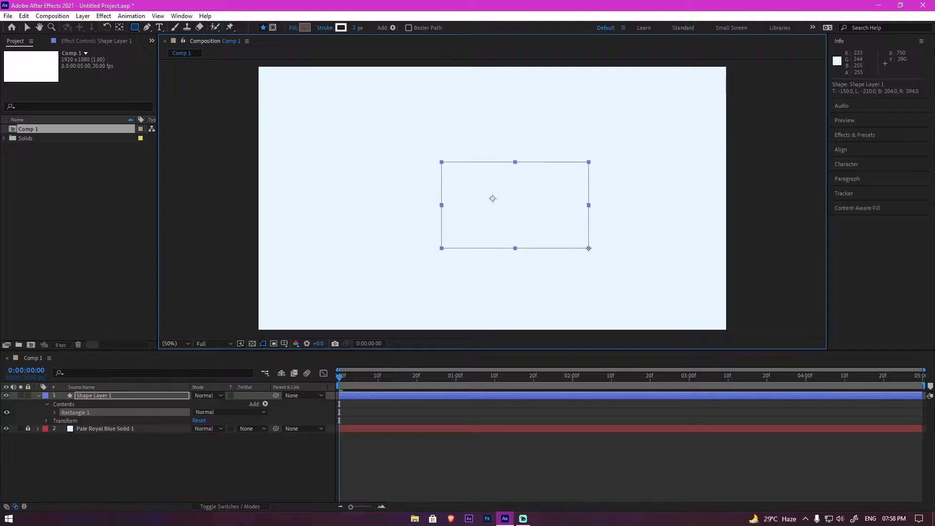
left_click(54, 413)
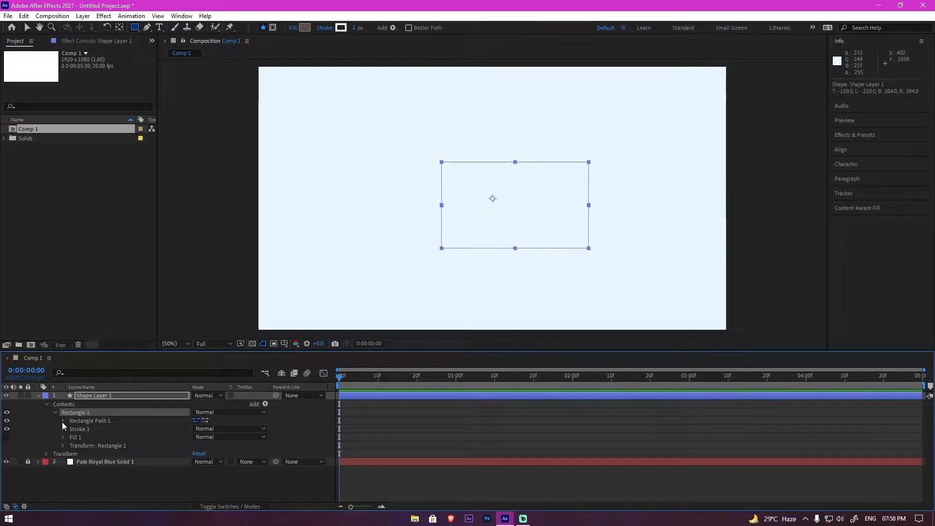
left_click(63, 421)
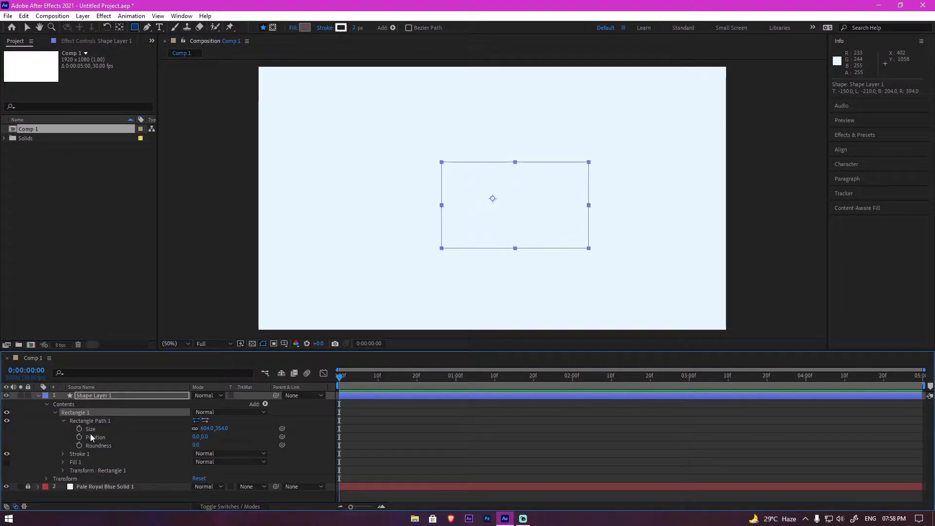
left_click(203, 428)
type("700")
key("Tab")
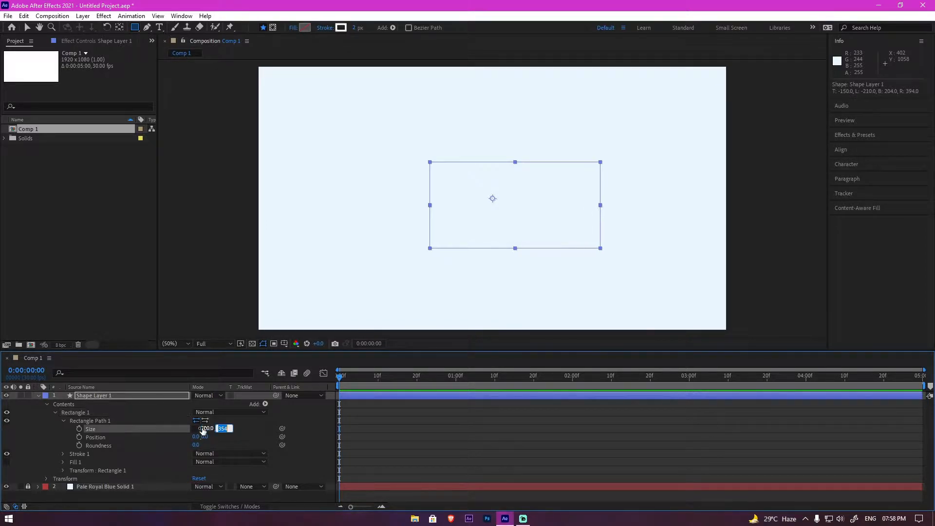
type("400")
key("Return")
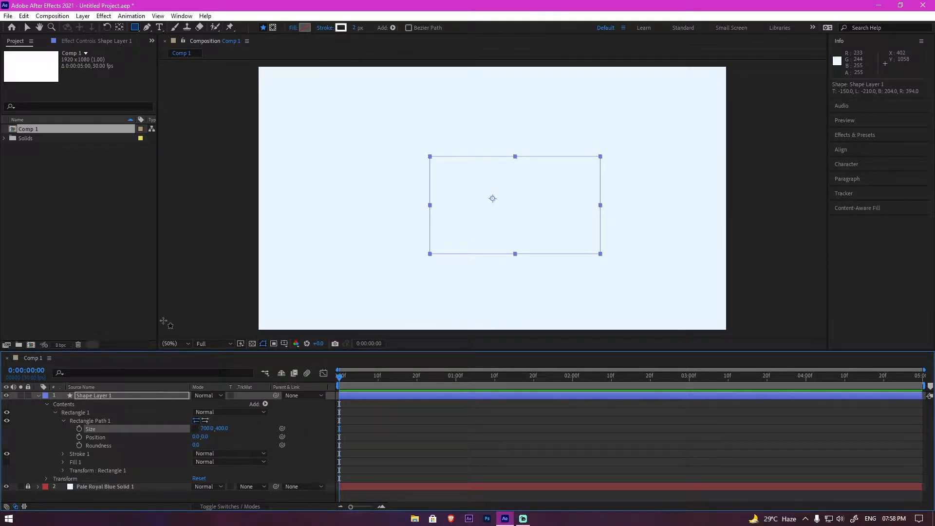
Move the anchor point of Shape Layer 1 to the centre of the rectangle
left_click(27, 27)
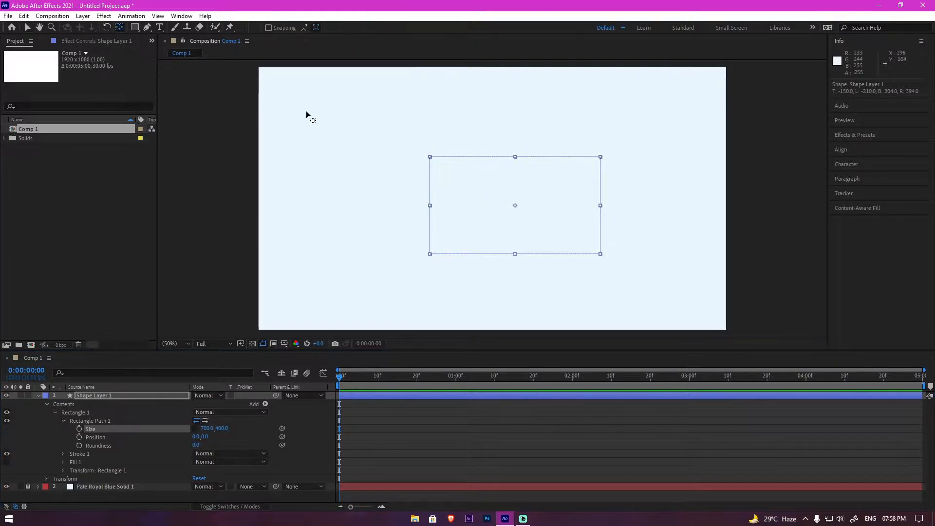
left_click(505, 220)
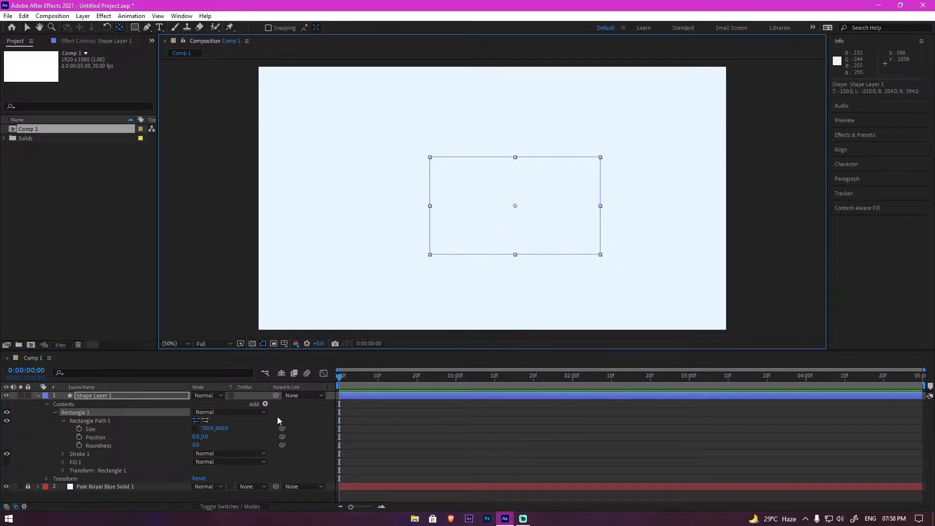
left_click(138, 431)
left_click(117, 394)
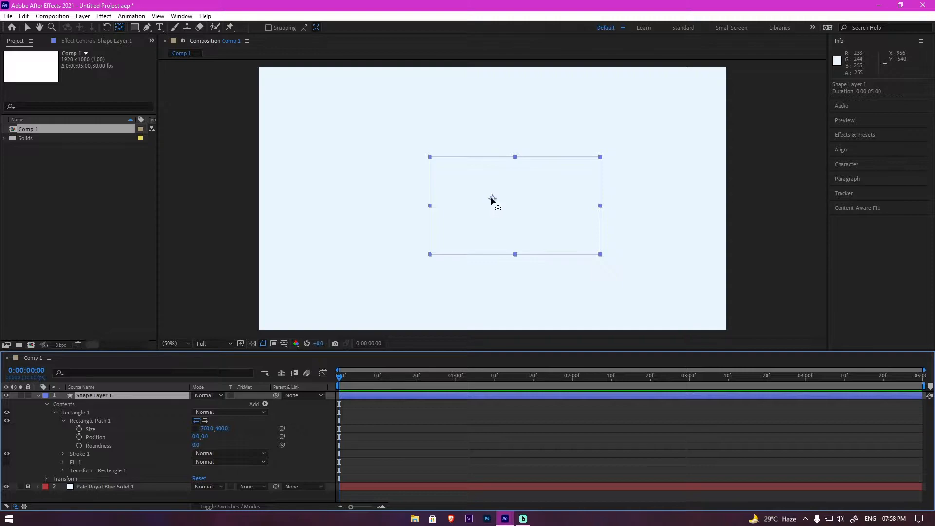
left_click_drag(493, 198, 515, 206)
key("v")
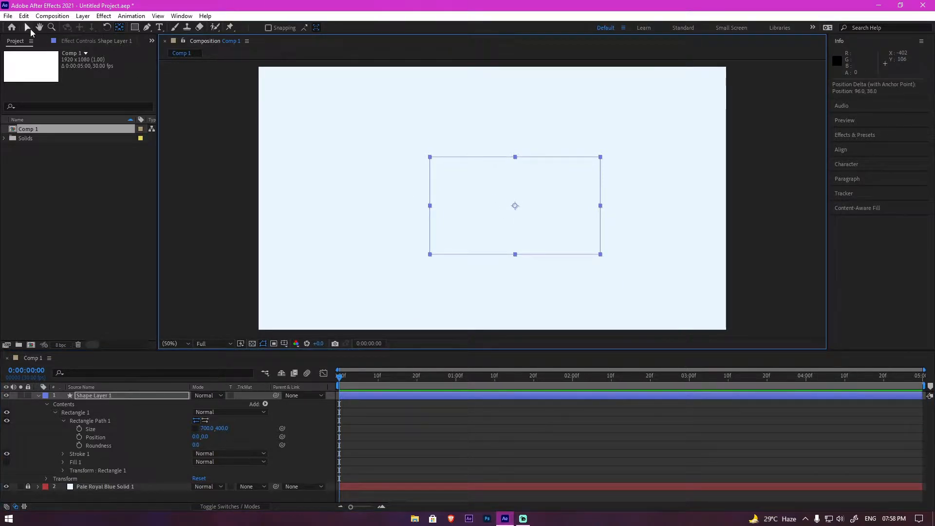
Align the rectangle layer horizontally and vertically to the centre of the composition
left_click(843, 149)
left_click(854, 124)
left_click(904, 124)
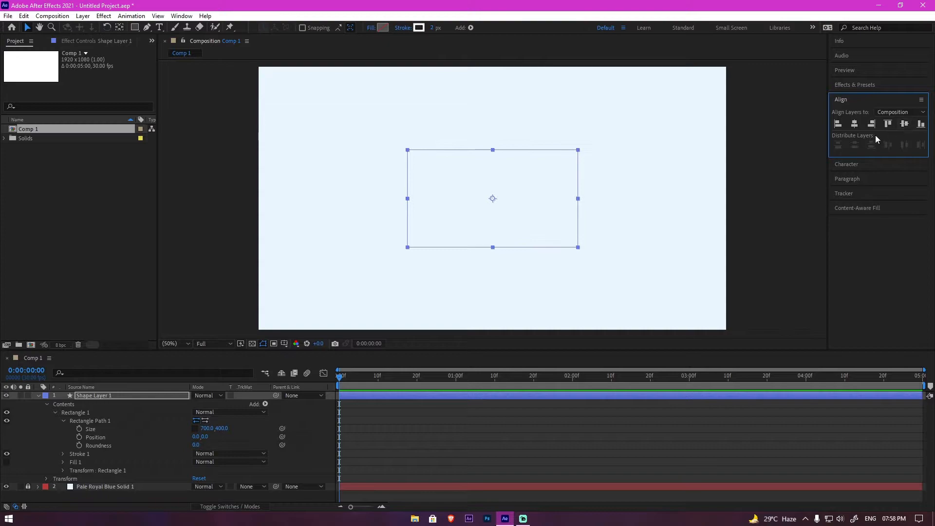
left_click(765, 195)
left_click(499, 186)
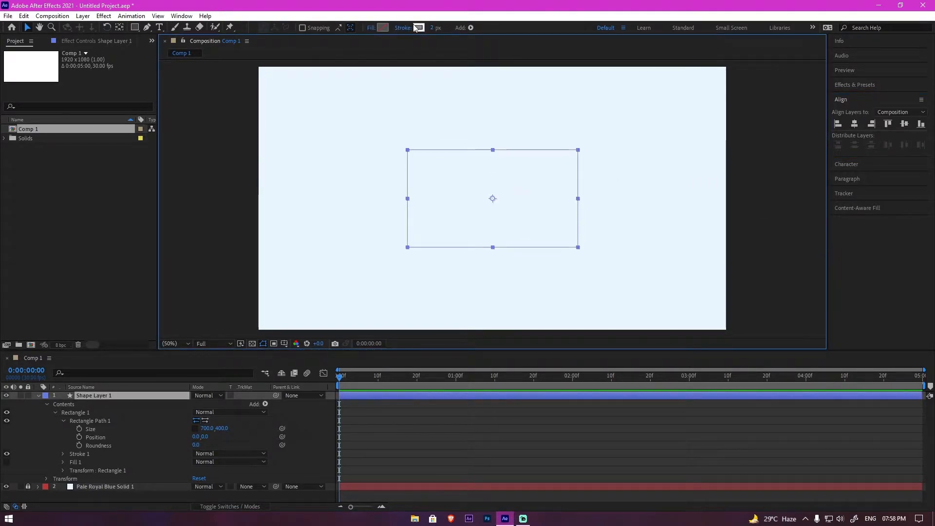
Give the rectangle a solid white fill and set its stroke to None
left_click(378, 28)
left_click(402, 210)
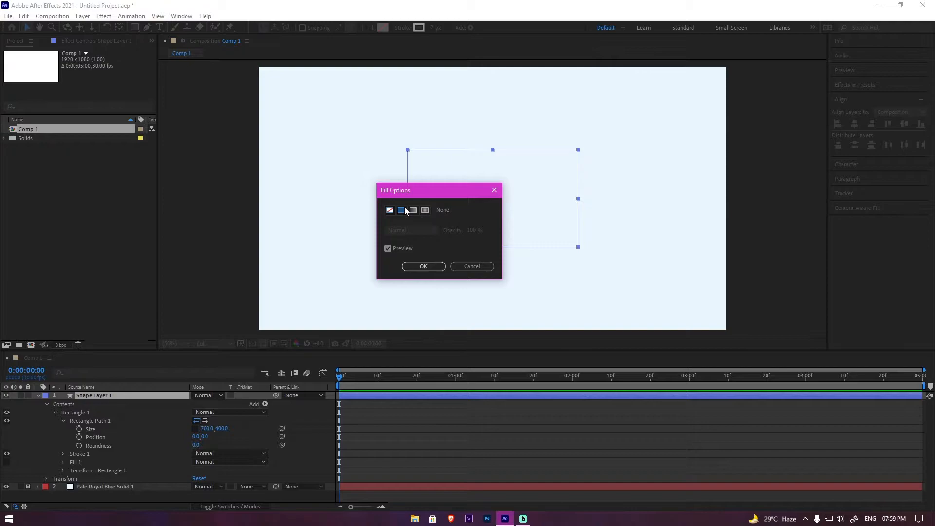
left_click(424, 266)
left_click(405, 28)
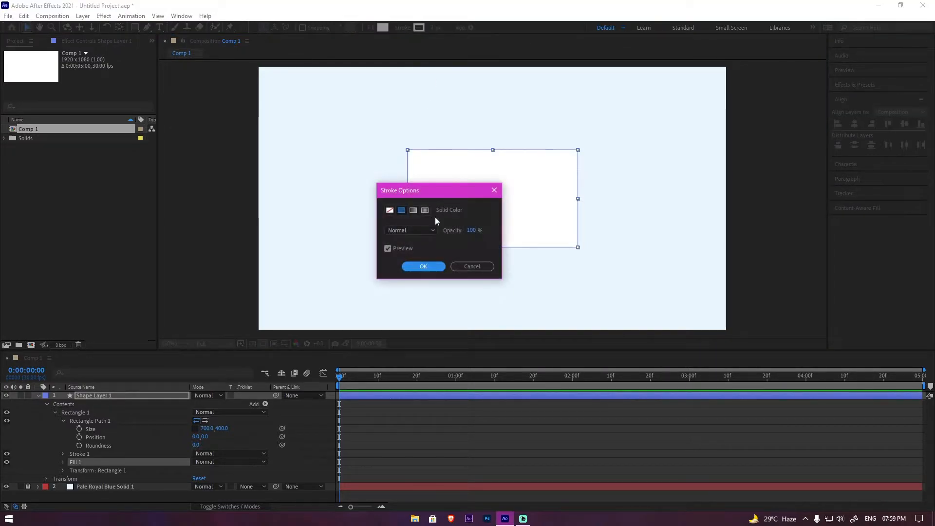
left_click(390, 210)
left_click(423, 267)
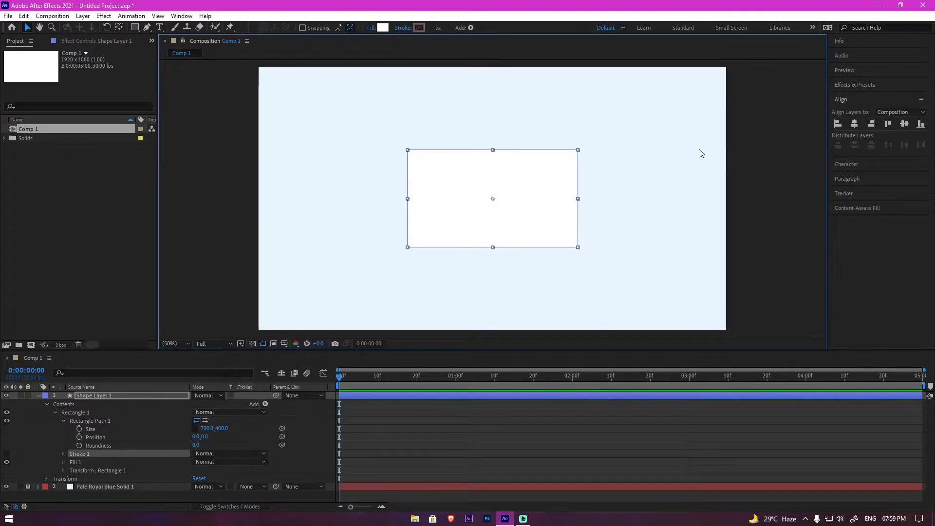
left_click(732, 139)
Set the rectangle's roundness to 50 and collapse the properties of its layer
left_click(530, 211)
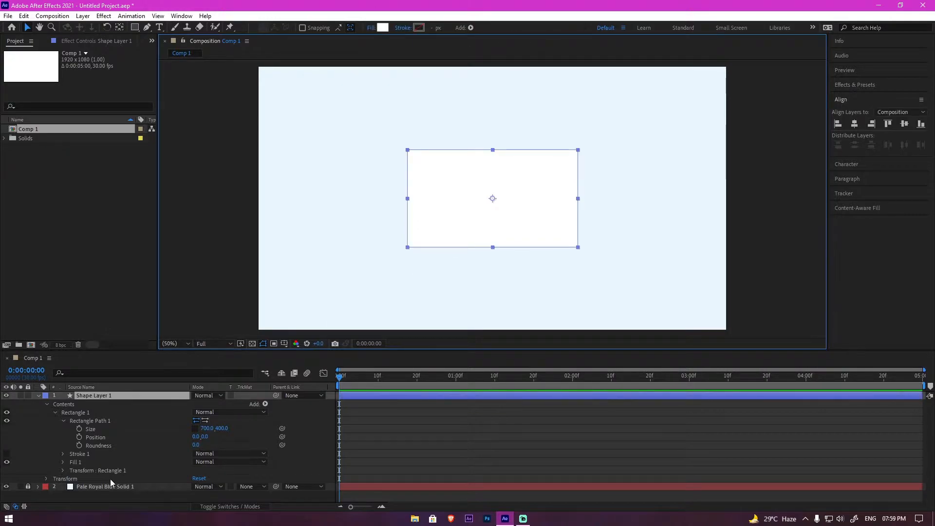
left_click(195, 445)
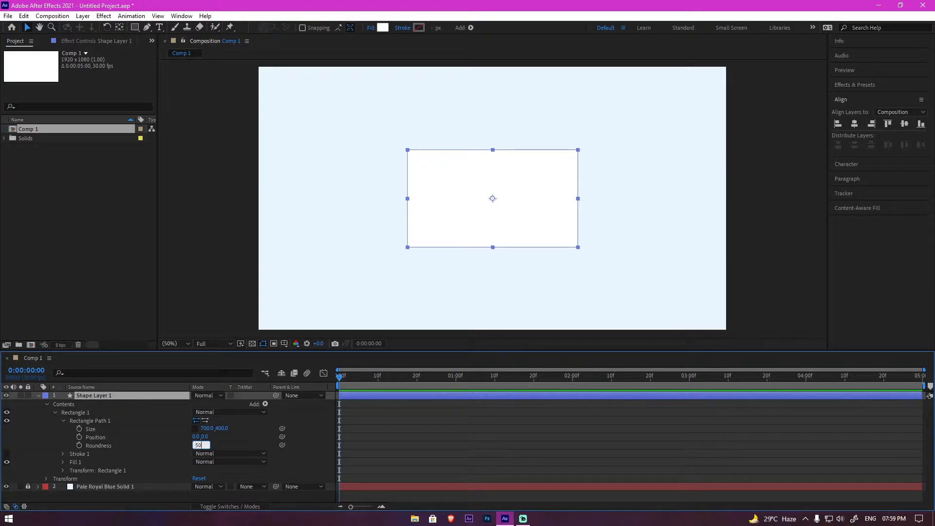
key("Return")
left_click(253, 434)
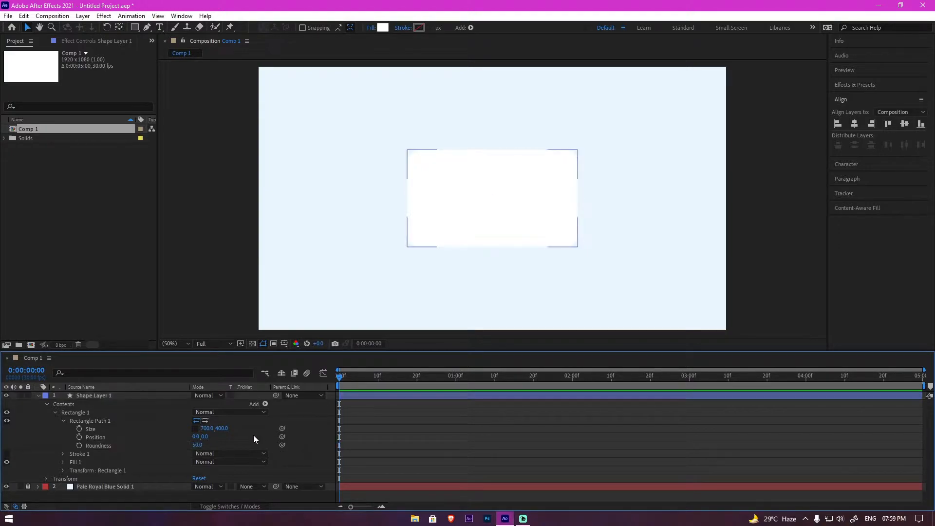
left_click(38, 396)
left_click(83, 396)
left_click(124, 423)
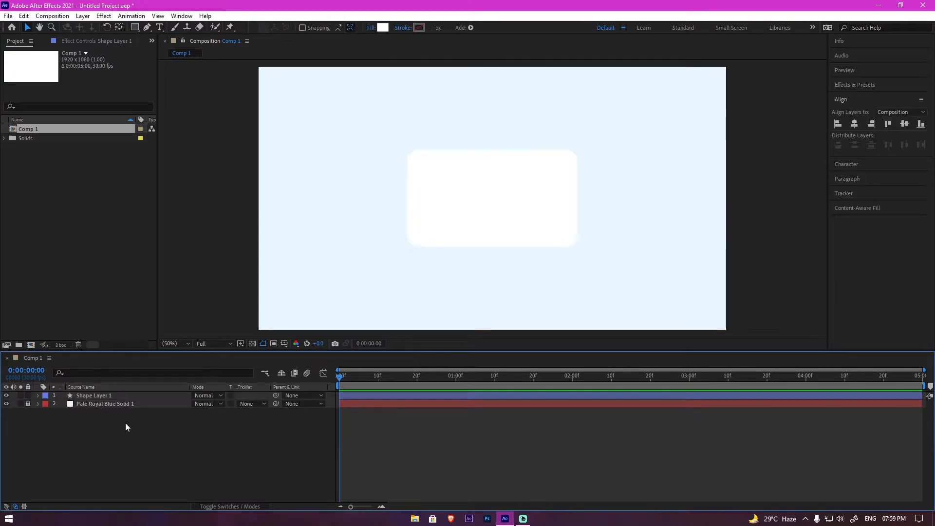
Add a new shape layer and draw a circle over the rectangle's upper-left corner
right_click(126, 405)
mouse_move(168, 308)
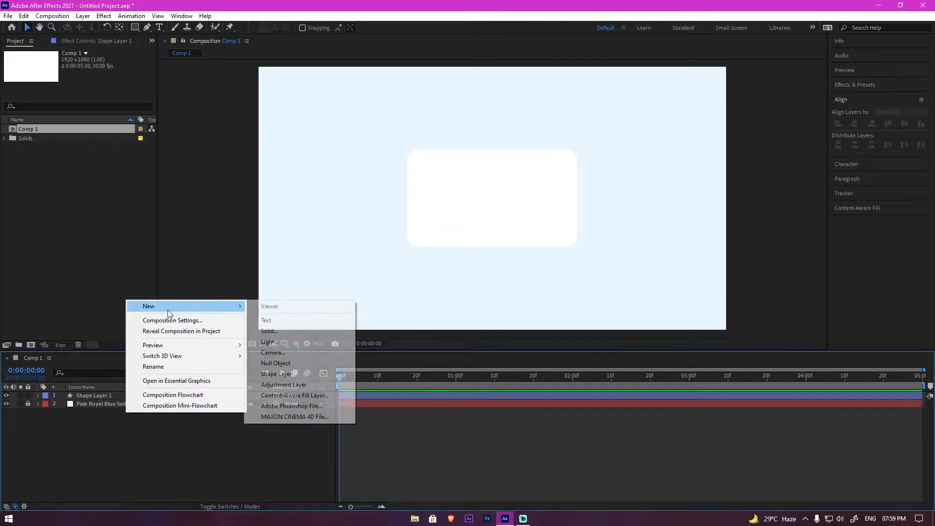
left_click(276, 374)
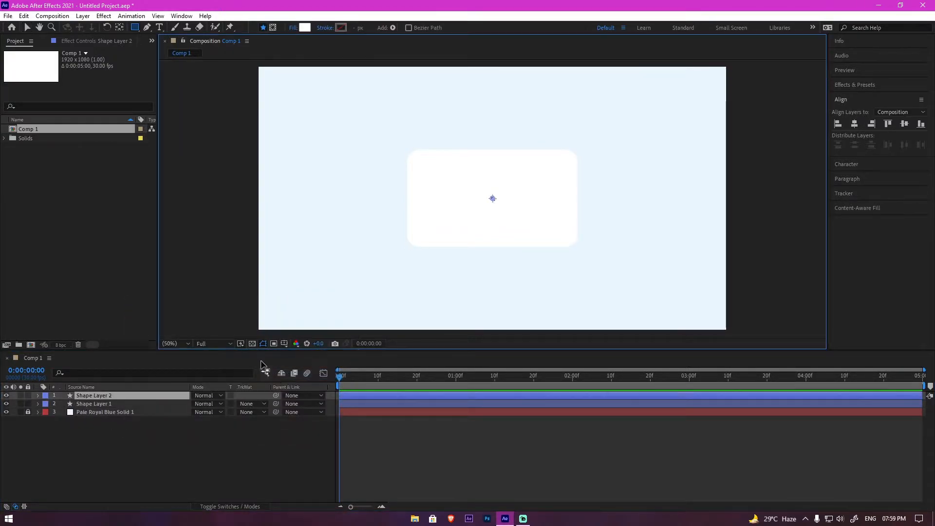
left_click_drag(140, 27, 185, 55)
left_click_drag(386, 126, 474, 203)
left_click_drag(512, 127, 541, 155)
key("ctrl+z")
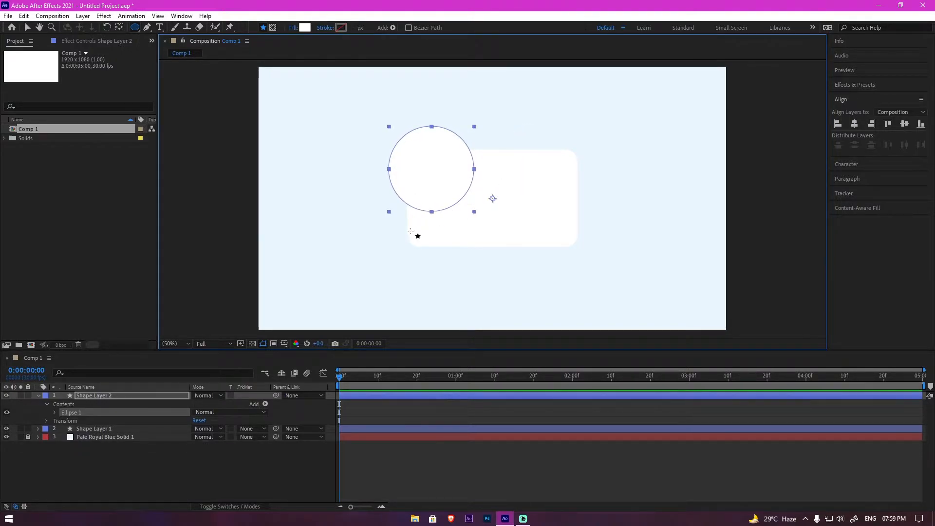
Set the circle's fill colour to magenta DE45FF and send its layer below the white rectangle's layer
left_click(27, 27)
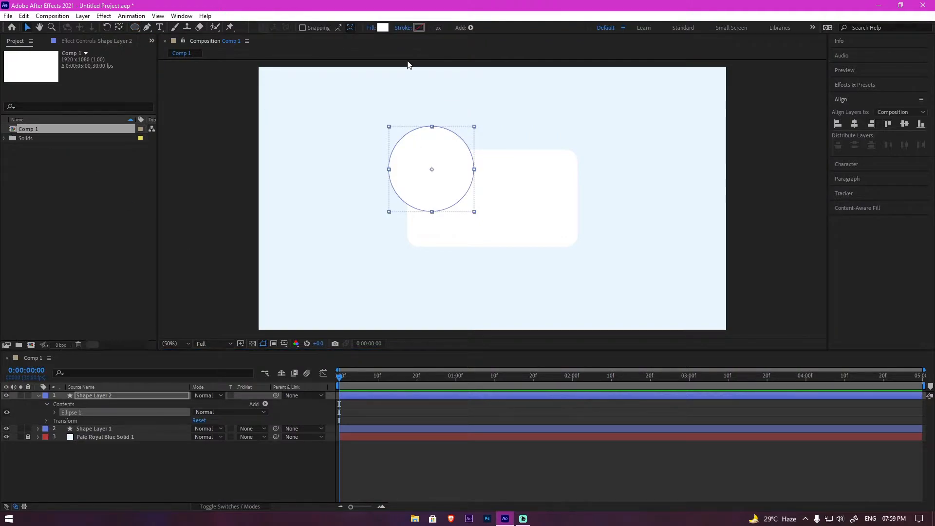
left_click(383, 28)
left_click(721, 114)
left_click_drag(722, 116, 722, 127)
left_click_drag(643, 105, 659, 114)
left_click_drag(731, 126, 724, 129)
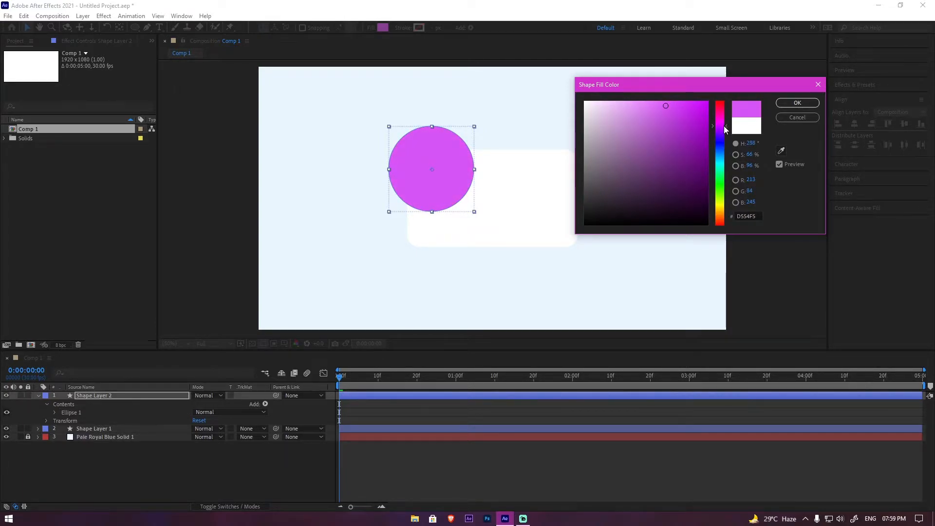
mouse_move(668, 116)
left_mouse_down()
mouse_move(645, 117)
mouse_move(671, 115)
mouse_move(674, 98)
left_mouse_up()
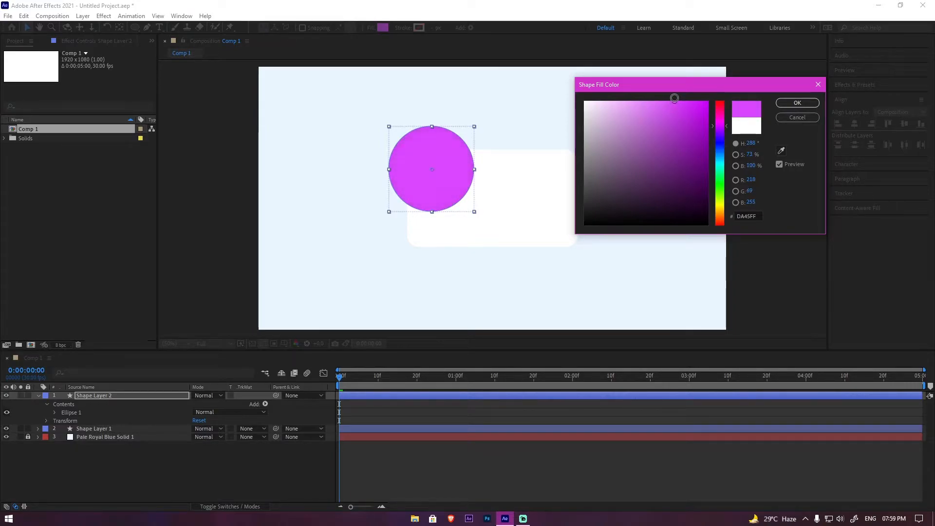
left_click_drag(724, 129, 724, 129)
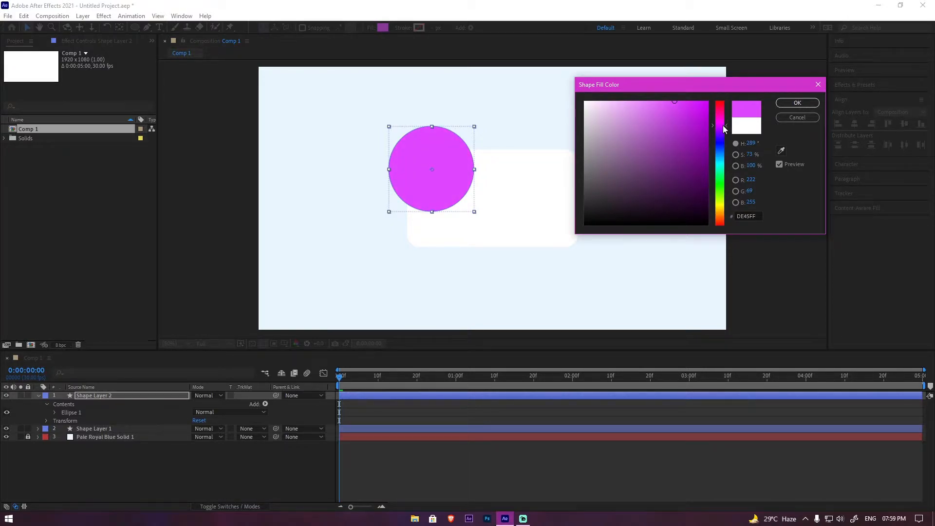
left_click(798, 102)
key("ctrl+[")
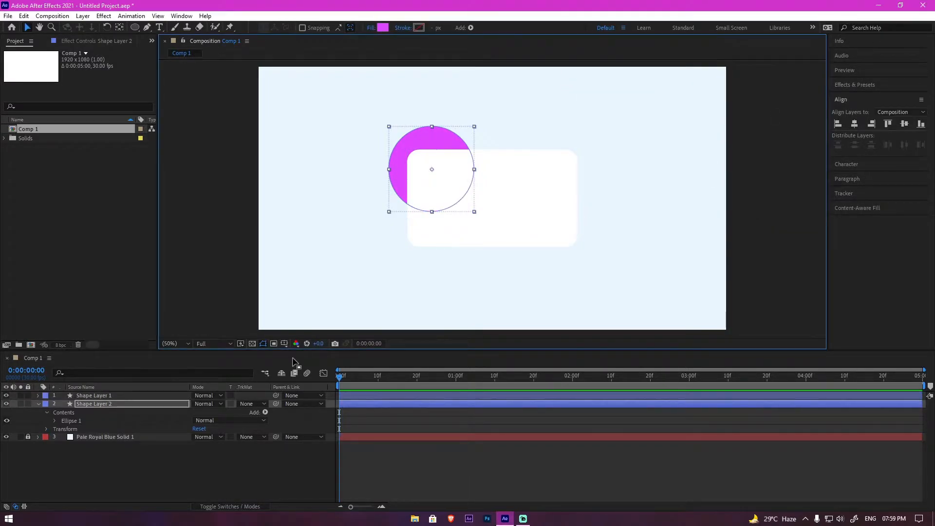
Duplicate the circle layer and shift the copy right to the rectangle's upper-right corner
left_click(126, 403)
key("ctrl+d")
key("shift+Right")
key("shift+Right")
key("shift+Right")
key("shift+Right")
key("shift+Right")
key("shift+Right")
key("shift+Right")
key("shift+Right")
key("shift+Right")
key("shift+Right")
key("shift+Right")
key("shift+Right")
key("shift+Right")
key("shift+Right")
key("shift+Right")
key("shift+Right")
key("shift+Right")
key("shift+Right")
key("shift+Right")
key("shift+Right")
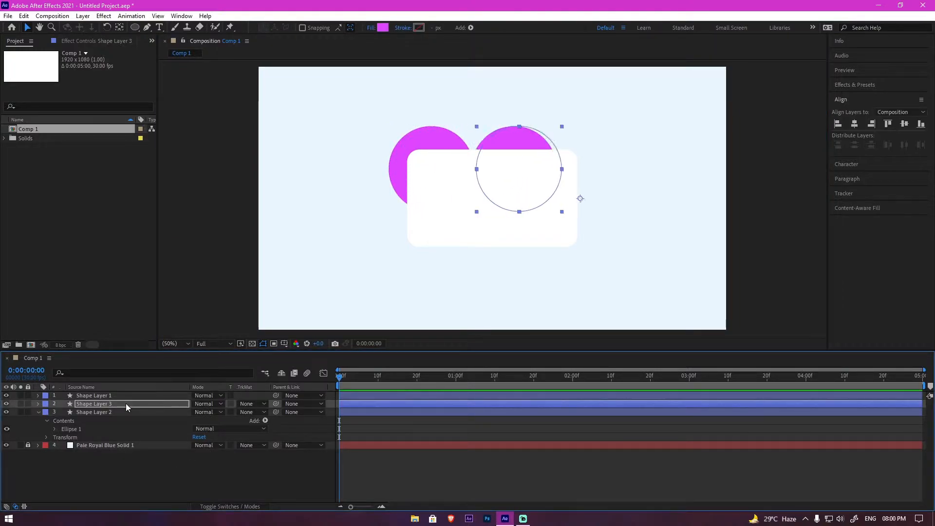
key("shift+Left")
key("shift+Right")
key("ctrl+s")
key("Escape")
Duplicate the upper-right circle layer and shift the copy down to the rectangle's lower-right corner
left_click(122, 414)
key("ctrl+d")
key("shift+Down")
key("shift+Down")
key("shift+Down")
key("shift+Down")
key("shift+Down")
key("shift+Down")
key("shift+Down")
key("shift+Down")
key("shift+Down")
key("shift+Down")
key("shift+Down")
key("shift+Down")
key("shift+Down")
key("shift+Down")
key("shift+Down")
key("shift+Down")
key("shift+Down")
key("shift+Down")
key("shift+Down")
key("shift+Down")
Duplicate the lower-right circle layer and shift the copy left to the rectangle's lower-left corner
left_click(110, 409)
left_click(113, 404)
key("ctrl+d")
key("shift+Left")
key("shift+Left")
key("shift+Left")
key("shift+Left")
key("shift+Left")
key("shift+Left")
key("shift+Left")
key("shift+Left")
key("shift+Left")
key("shift+Left")
key("shift+Left")
key("shift+Left")
key("shift+Left")
key("shift+Left")
key("shift+Left")
key("shift+Left")
key("shift+Left")
key("shift+Left")
key("shift+Left")
key("shift+Left")
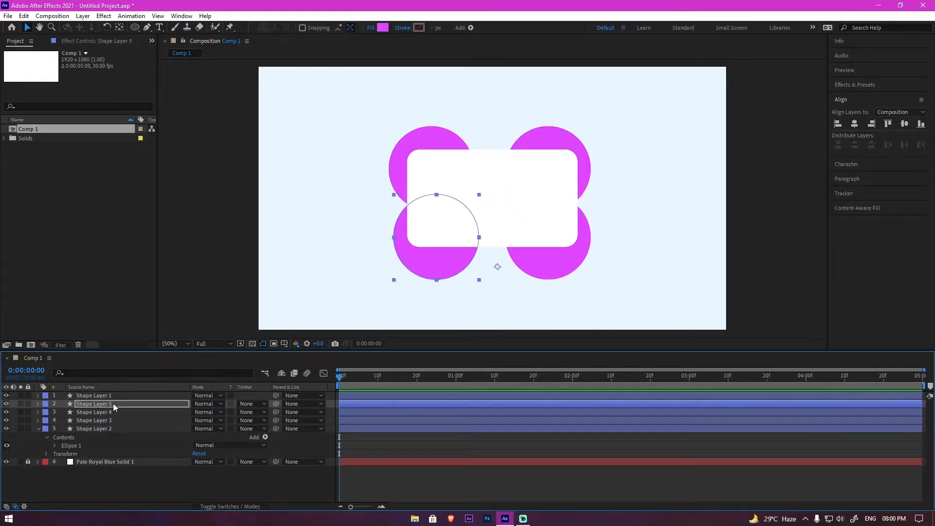
Nudge the lower-right circle upward and the lower-left circle slightly to the right
left_click(564, 260)
key("shift+Up")
key("shift+Up")
key("shift+Down")
key("shift+Up")
left_click(446, 263)
Scale the upper-left circle up to 121%
left_click(448, 144)
key("u")
key("s")
left_click_drag(223, 437, 233, 440)
Nudge the enlarged upper-left circle right and down so it sits closer behind the rectangle's corner
key("shift+Right")
key("shift+Right")
key("shift+Right")
key("shift+Right")
key("shift+Down")
key("shift+Right")
key("shift+Down")
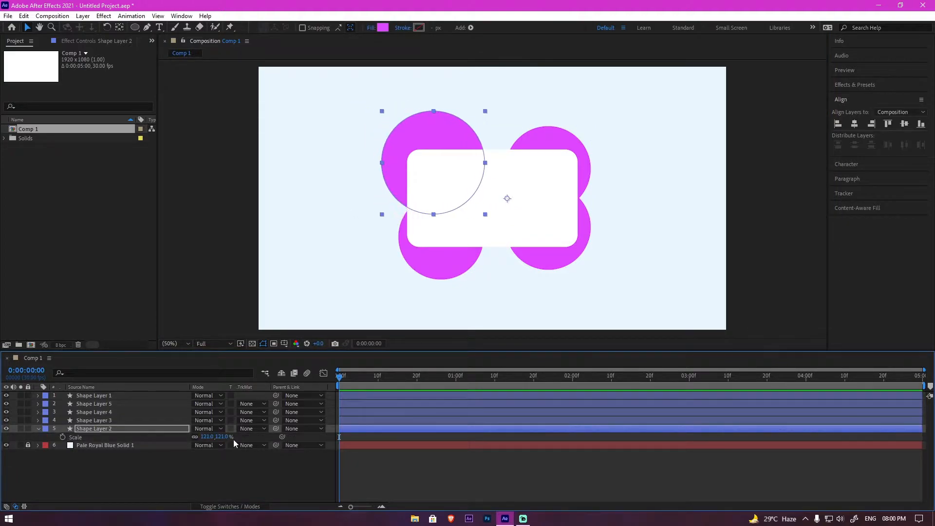
key("shift+Right")
key("shift+Right")
key("shift+Left")
key("shift+Left")
key("shift+Down")
key("shift+Down")
key("shift+Right")
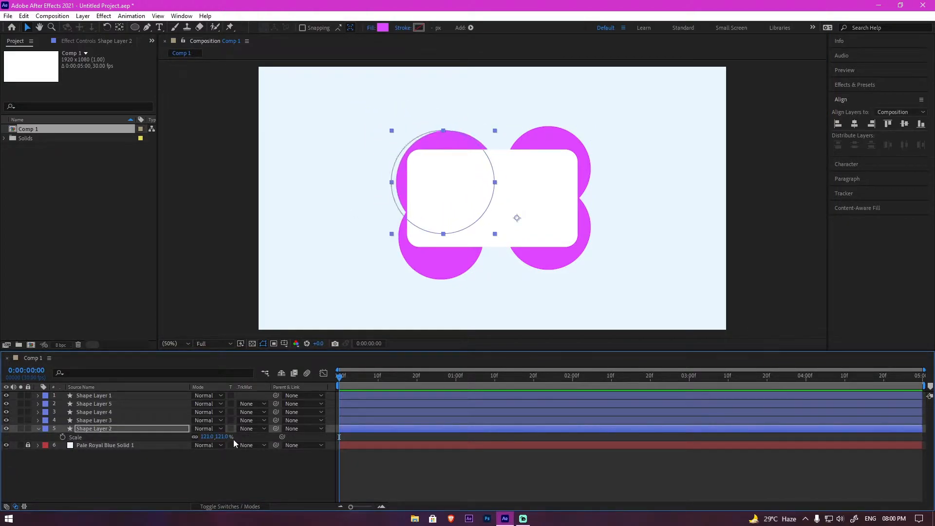
key("shift+Left")
Nudge the lower-left circle slightly right and up behind the rectangle
left_click(456, 237)
left_click(457, 262)
key("shift+Right")
key("shift+Down")
key("shift+Up")
key("shift+Up")
Scale the lower-right circle to 128% and the upper-right circle to 120%
left_click(532, 259)
key("s")
left_click_drag(223, 421, 235, 436)
left_click(545, 139)
key("s")
left_click(238, 425)
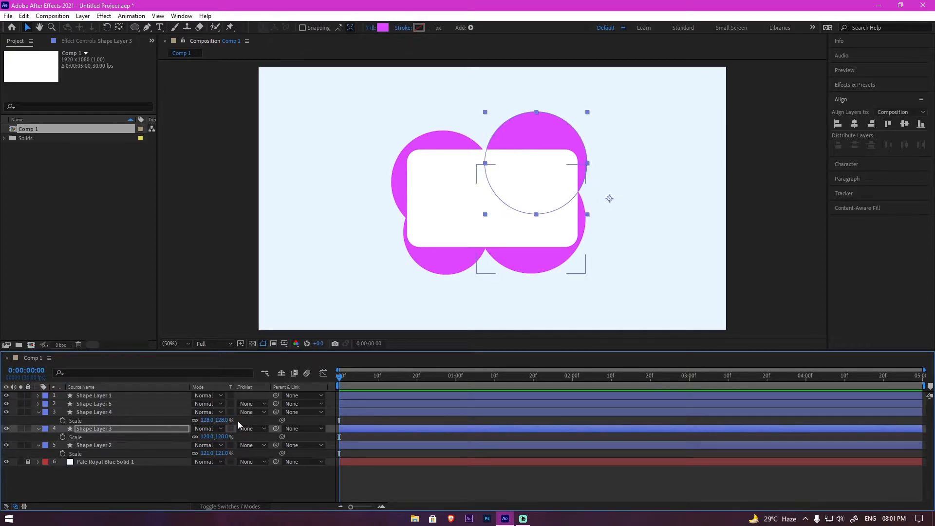
Nudge the upper-right circle left and down behind the rectangle, and the upper-left circle slightly up
key("Right")
key("Down")
key("Down")
key("shift+Down")
key("shift+Down")
key("shift+Up")
left_click(449, 141)
key("shift+Up")
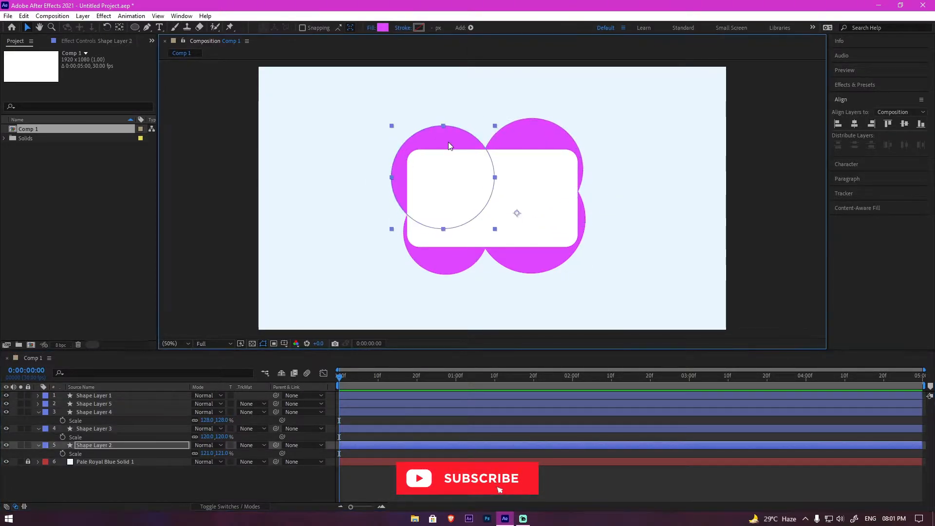
left_click(740, 163)
Change the lower-left circle's fill colour to a light green
left_click(99, 405)
left_click(383, 27)
left_click_drag(720, 213, 721, 193)
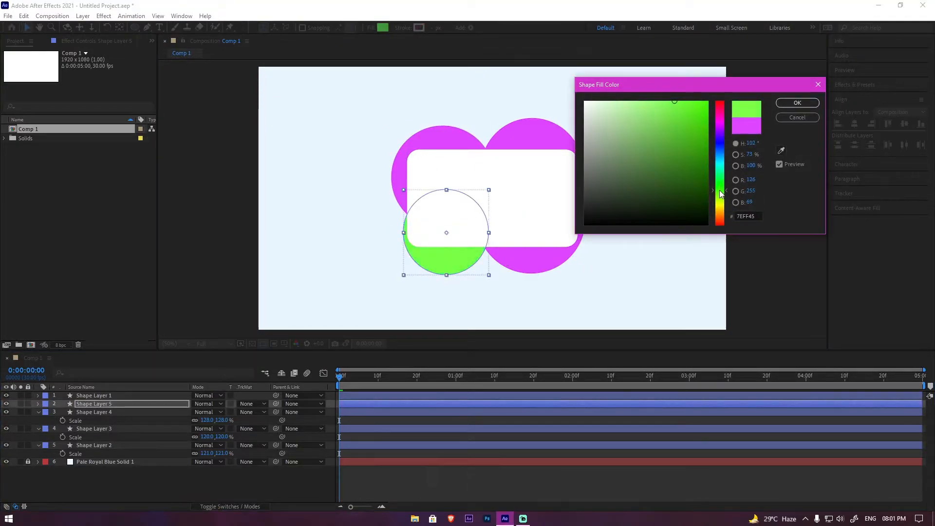
left_click_drag(656, 102, 662, 108)
left_click(797, 105)
Change the lower-right circle's fill to orange and the upper-right circle's fill to light blue
left_click(541, 262)
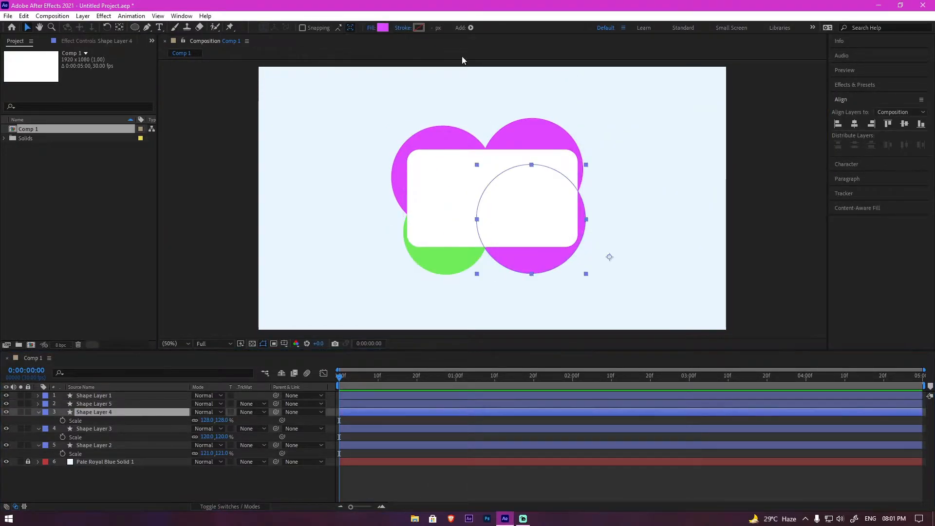
left_click(383, 27)
left_click(720, 218)
left_click(797, 103)
left_click(531, 134)
left_click(383, 27)
left_click(720, 158)
left_click(798, 103)
Change the upper-left circle's fill colour from magenta to purple
left_click(441, 137)
left_click(383, 28)
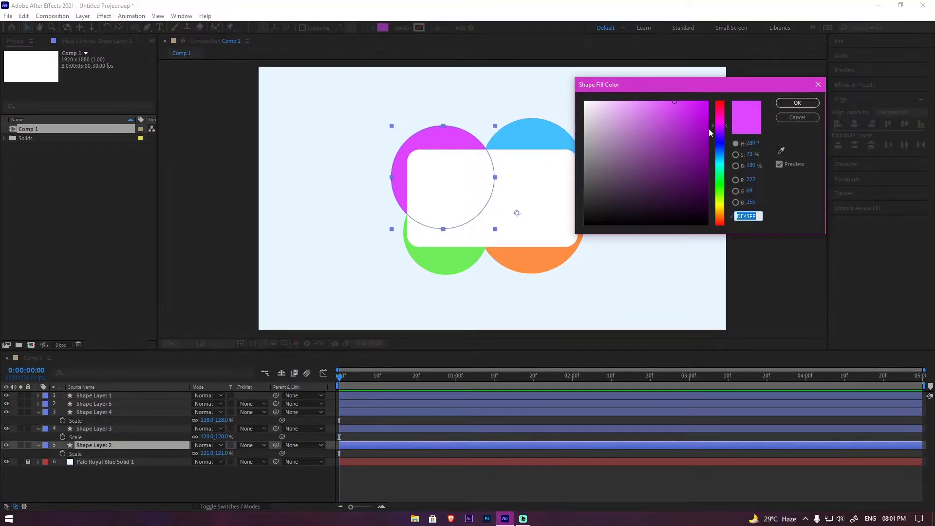
left_click(716, 130)
left_click(797, 102)
left_click(749, 109)
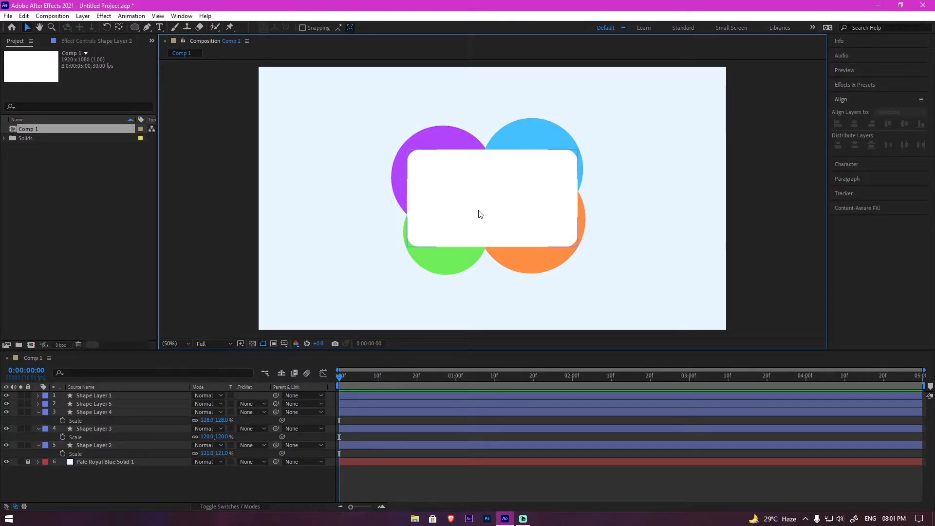
Add a new adjustment layer above all the shape layers
right_click(122, 487)
mouse_move(160, 377)
left_click(276, 456)
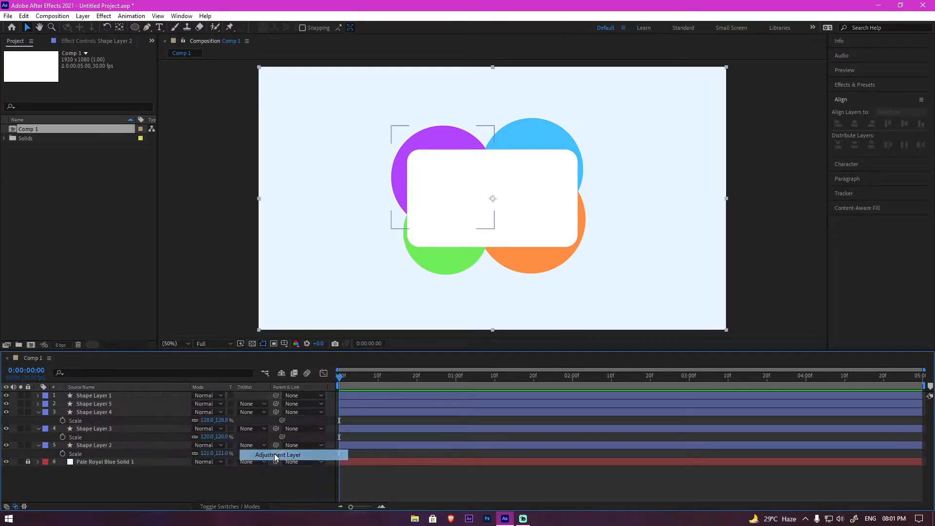
Find the Fast Box Blur effect and apply it to the adjustment layer with Repeat Edge Pixels enabled
left_click(848, 85)
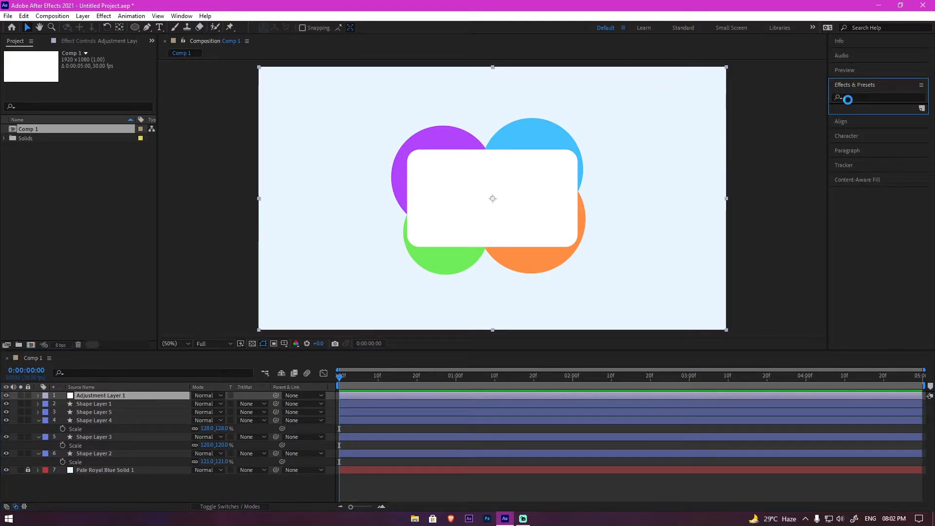
left_click(854, 96)
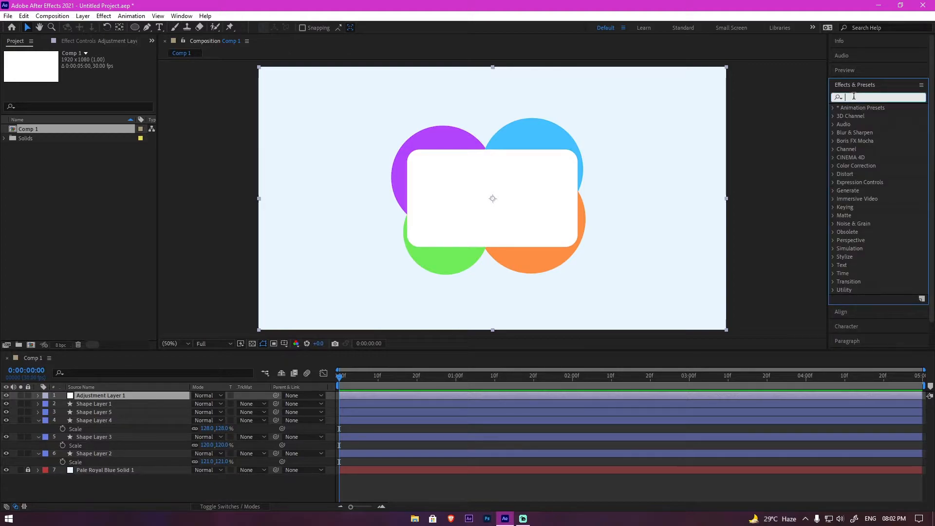
type("Fast Bo")
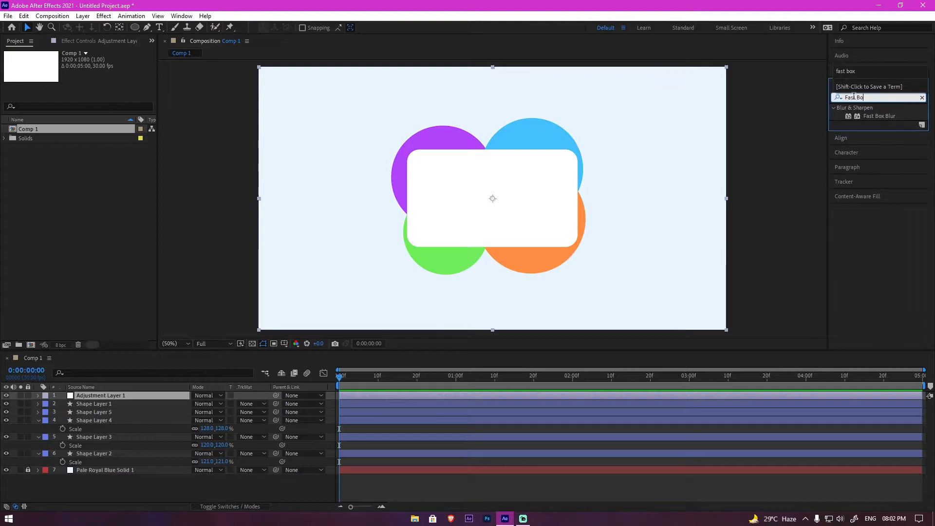
type("x")
left_click_drag(874, 118, 93, 394)
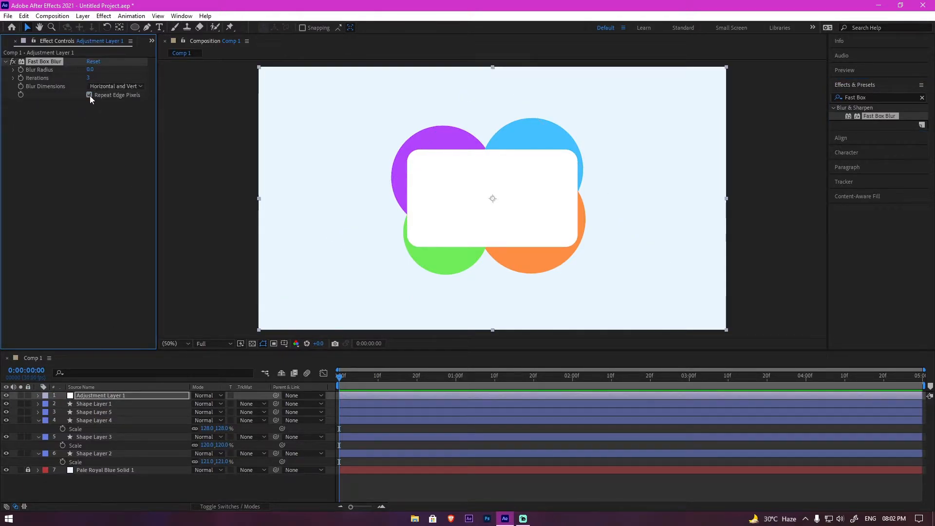
Try a blur radius of 140 for the Fast Box Blur on the adjustment layer
left_click(90, 70)
key("Return")
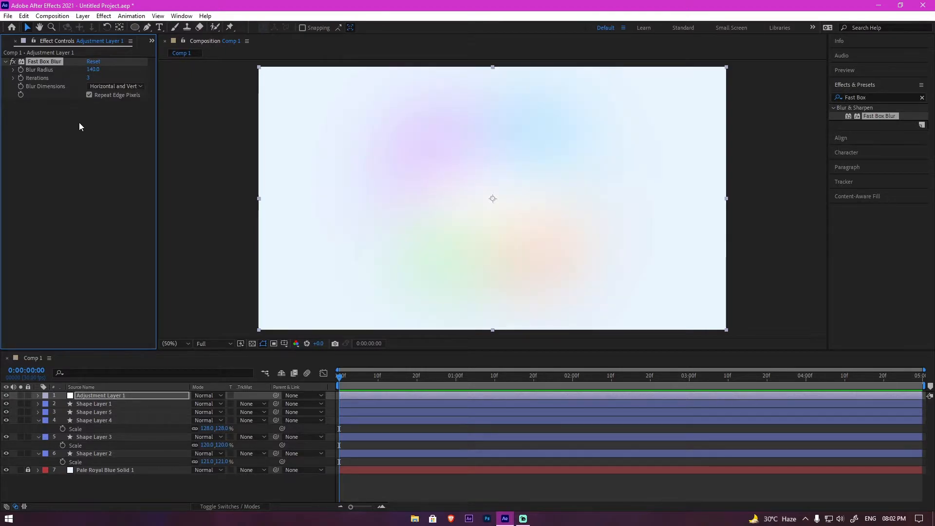
type("1")
left_click(94, 119)
Set the adjustment layer's Fast Box Blur radius to 120
left_click(92, 70)
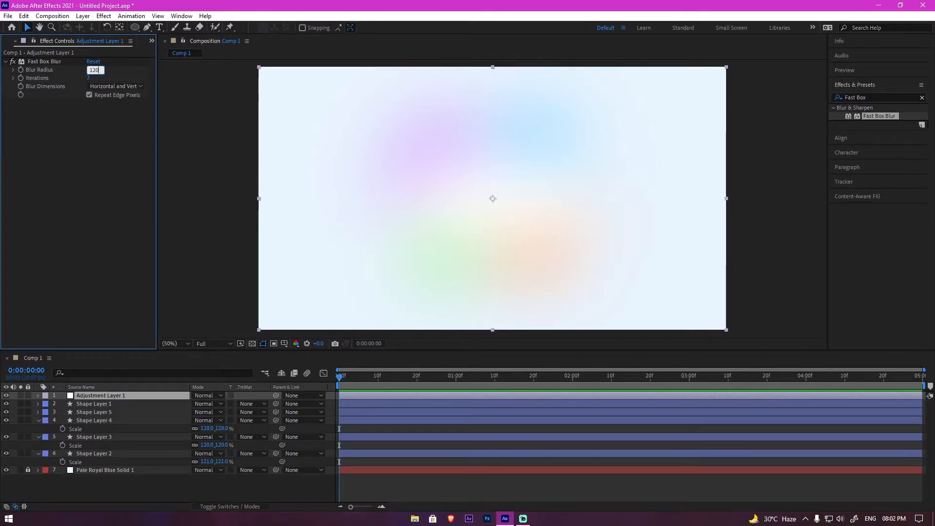
type("120")
key("Return")
left_click(75, 121)
left_click(60, 59)
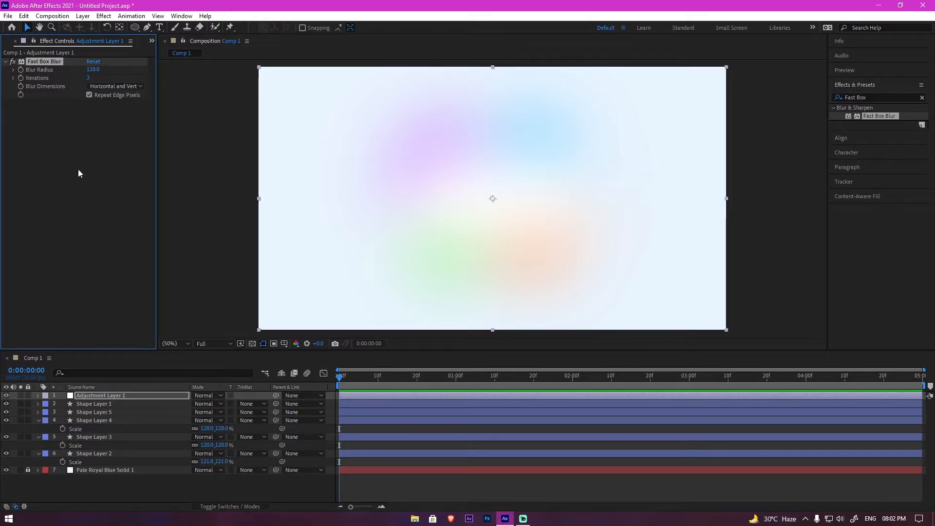
Move the adjustment layer one position down, directly below the white card's Shape Layer 1
left_click(128, 398)
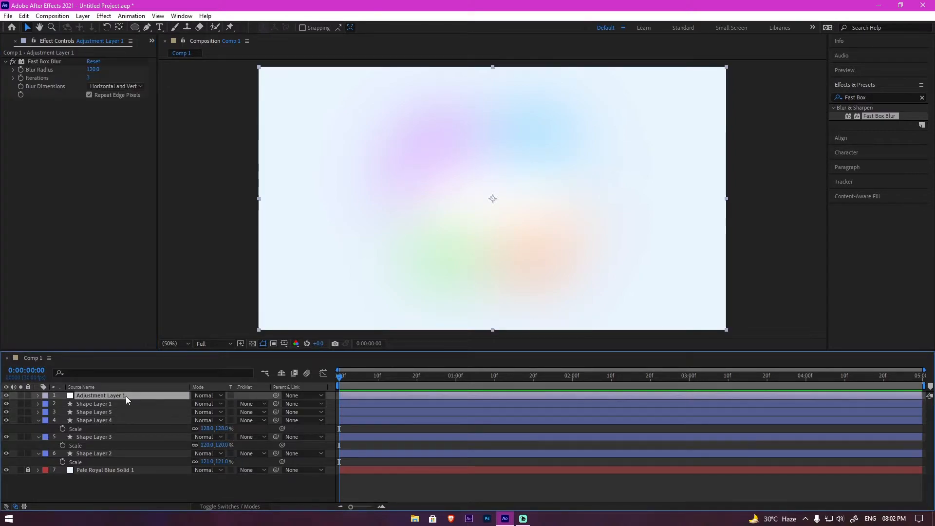
key("ctrl+bracketleft")
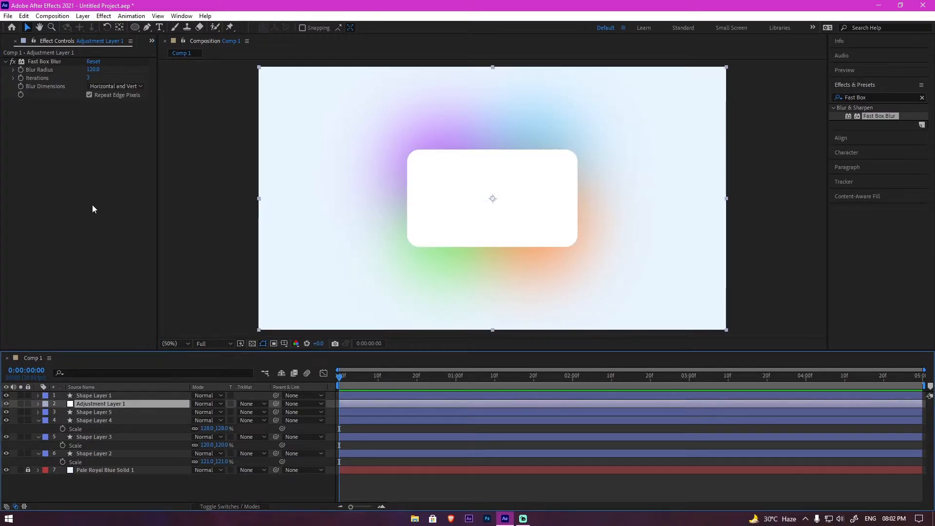
left_click(184, 209)
Set the white rounded card's opacity to 40%
left_click(434, 206)
key("t")
left_click(197, 403)
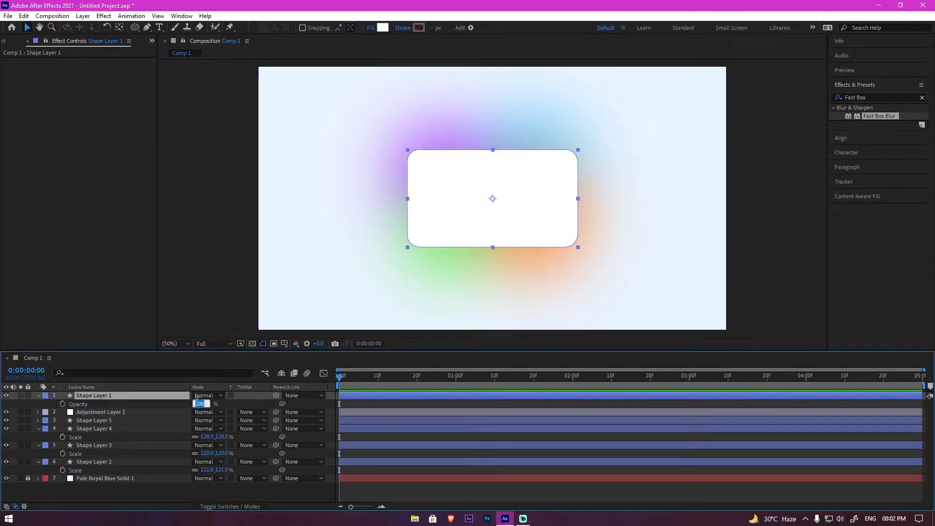
type("40")
key("Return")
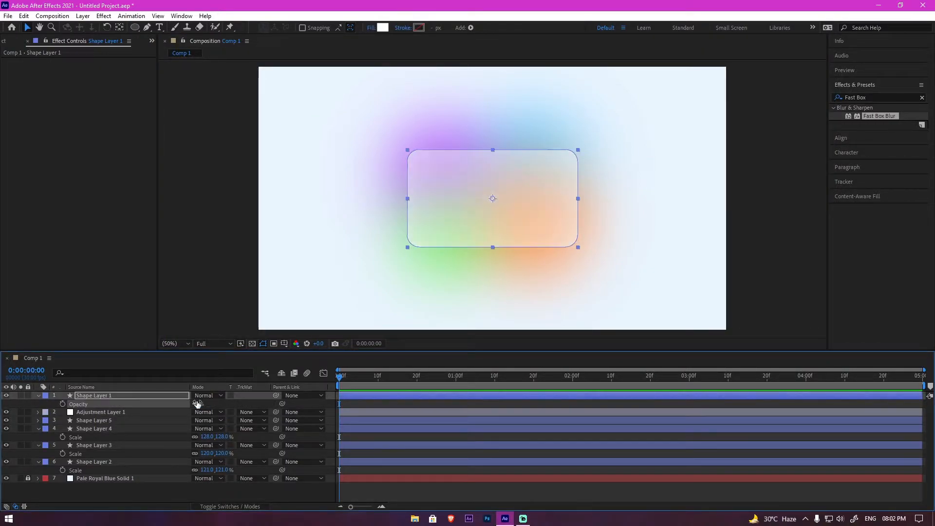
left_click(170, 227)
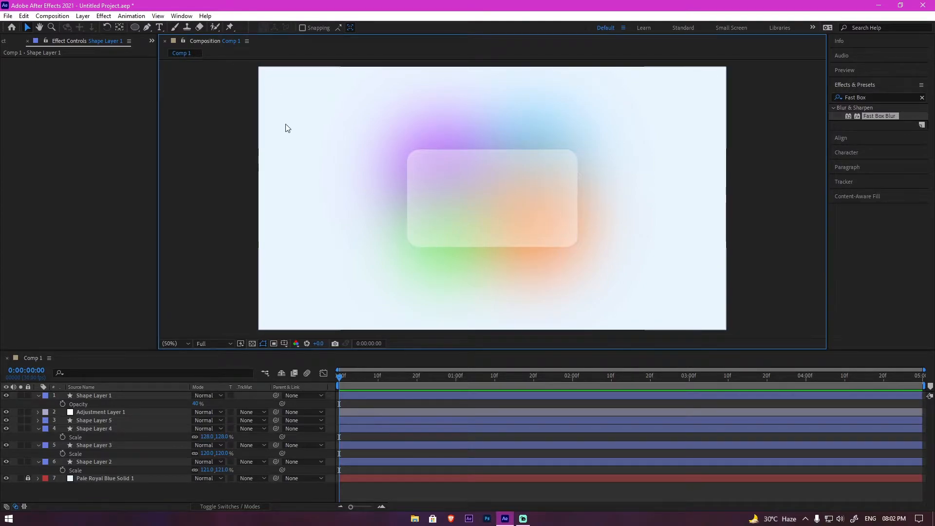
Duplicate the card layer Shape Layer 1 and set the duplicate's fill to none
left_click(117, 396)
key("ctrl+d")
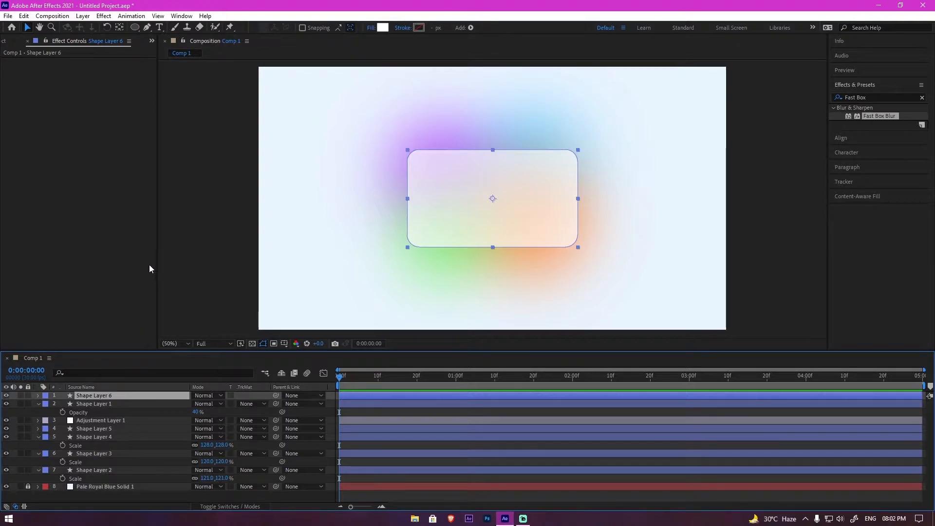
left_click(368, 31)
left_click(389, 209)
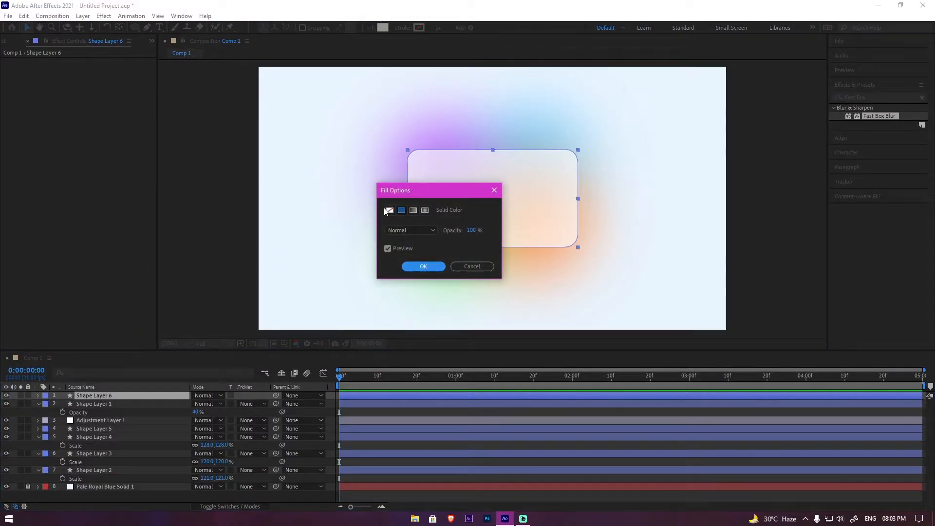
left_click(424, 267)
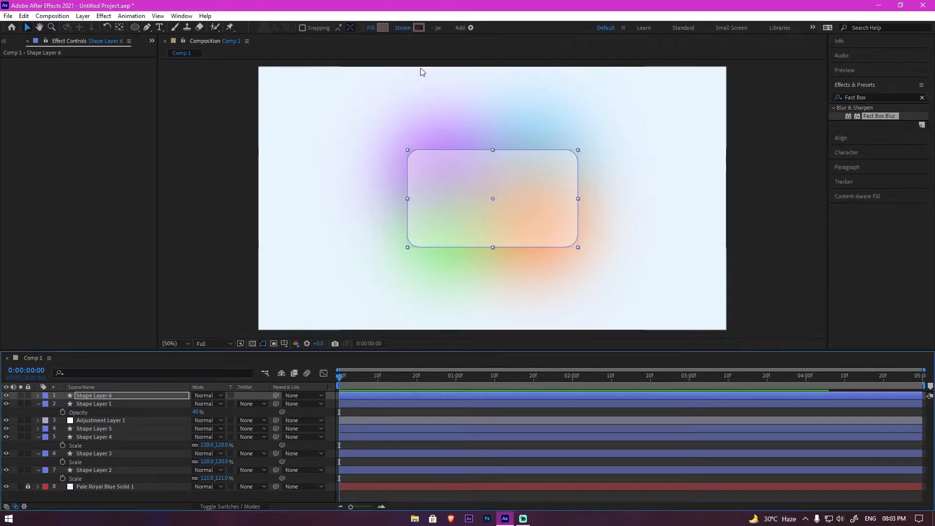
Give the unfilled card duplicate a solid white stroke
left_click(419, 27)
left_click(402, 211)
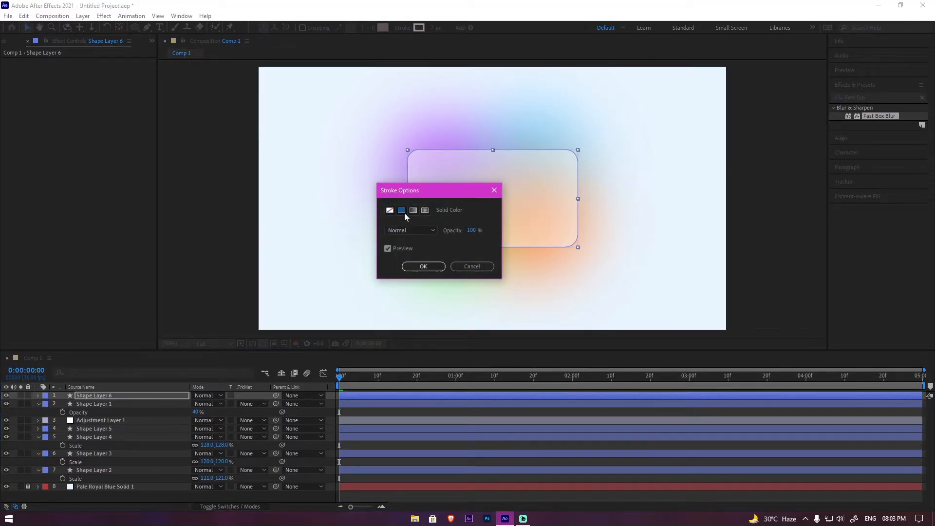
left_click(424, 267)
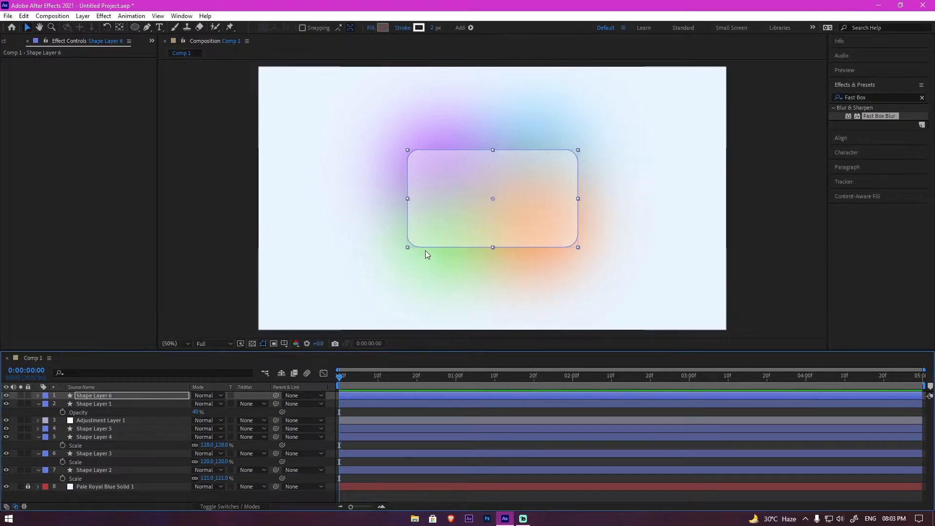
left_click(242, 188)
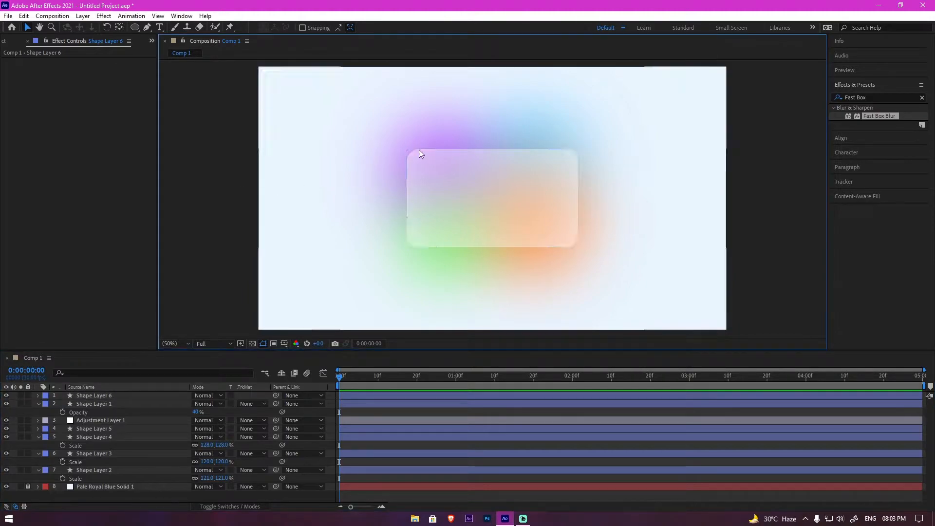
Collapse the opacity property of Shape Layer 1 and select the outlined duplicate, Shape Layer 6
left_click(44, 405)
left_click(38, 404)
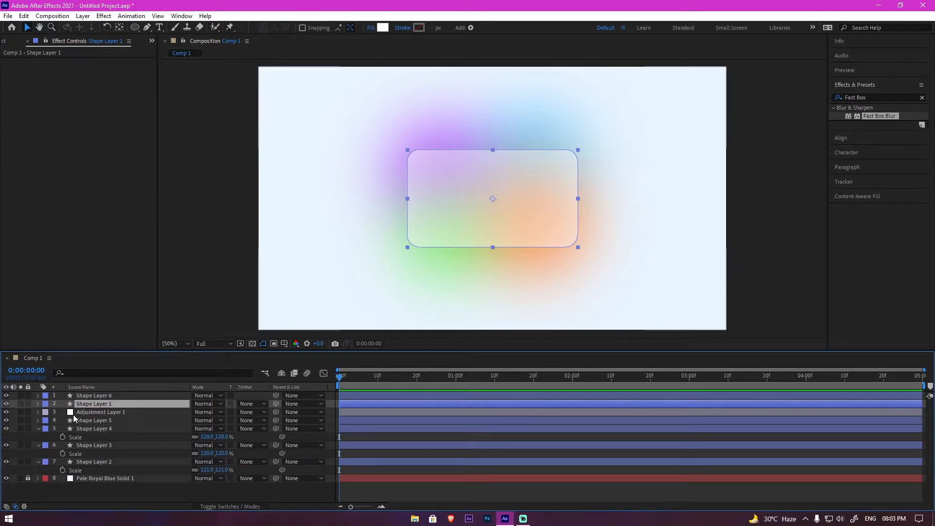
left_click(774, 133)
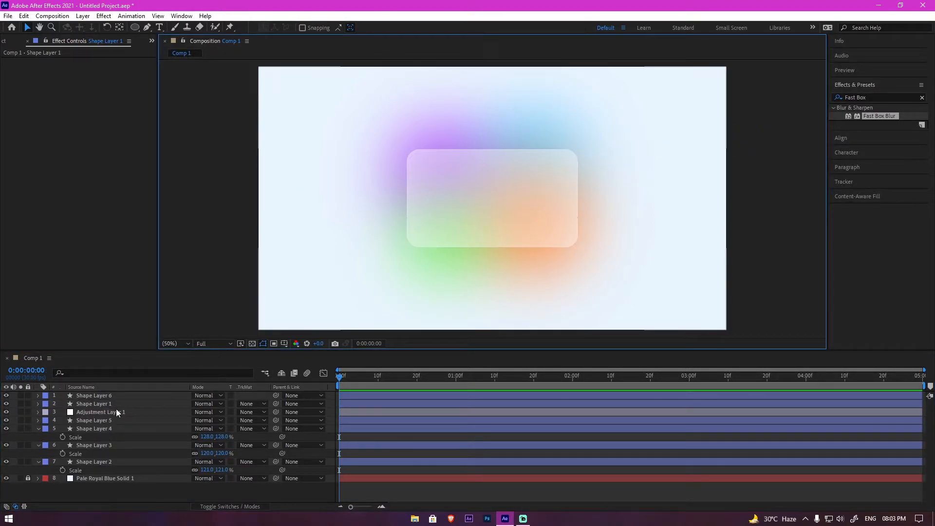
left_click(122, 396)
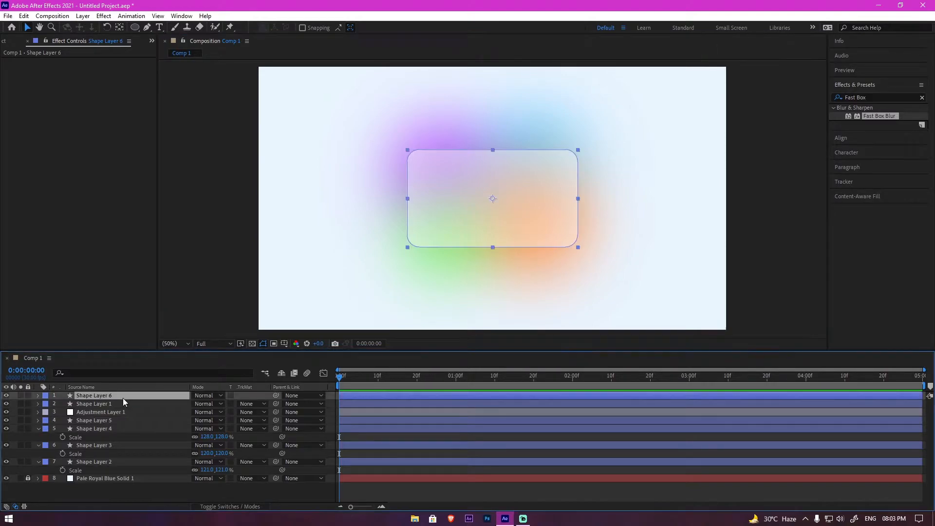
Import the Iphone screen Illustrator file from Downloads as footage with merged layers
left_click(28, 40)
double_click(106, 181)
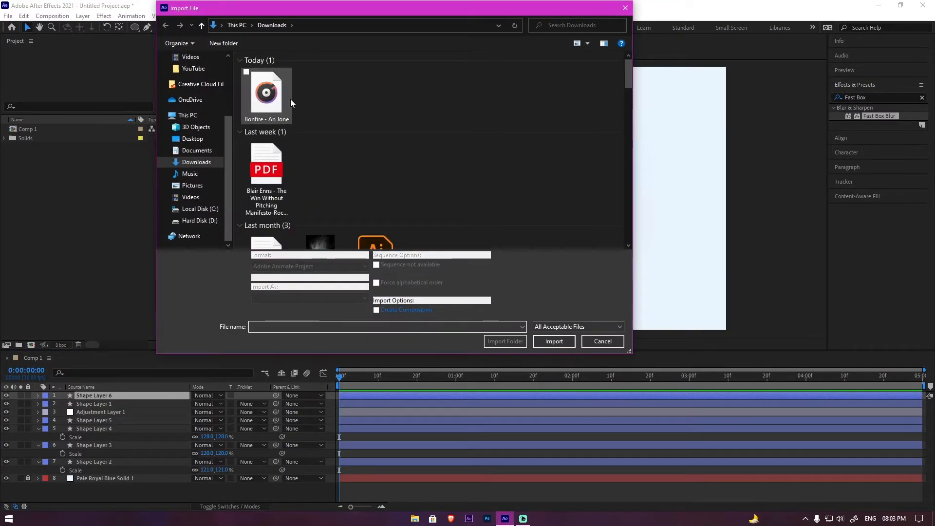
scroll(311, 160, "down", 4)
scroll(310, 157, "up", 4)
scroll(317, 158, "down", 2)
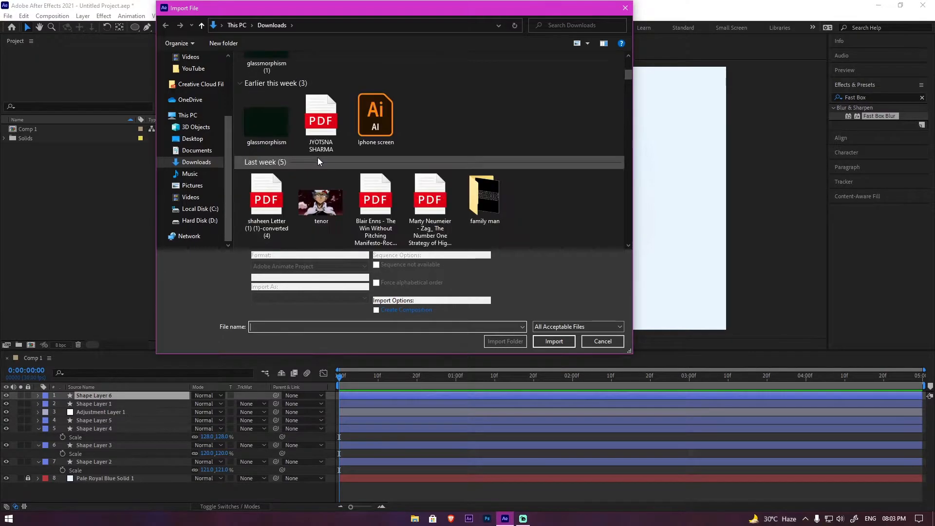
double_click(371, 143)
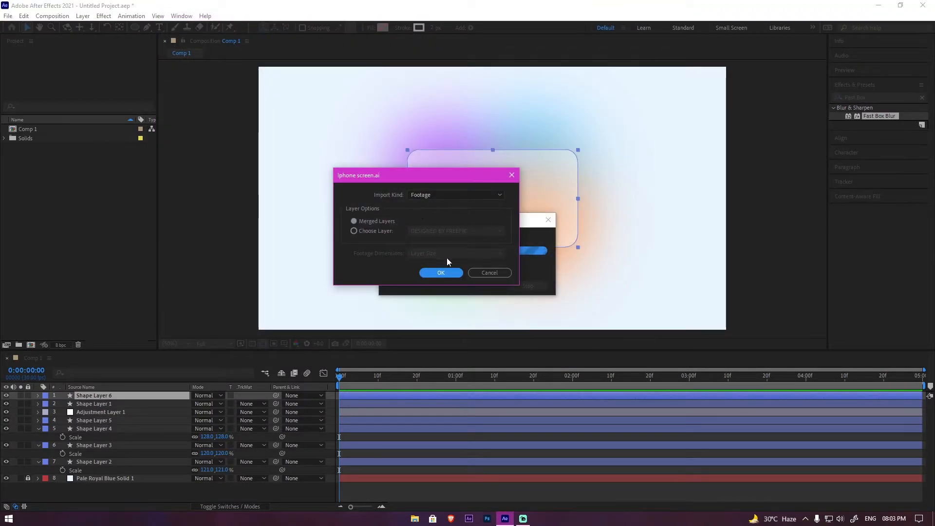
left_click(439, 272)
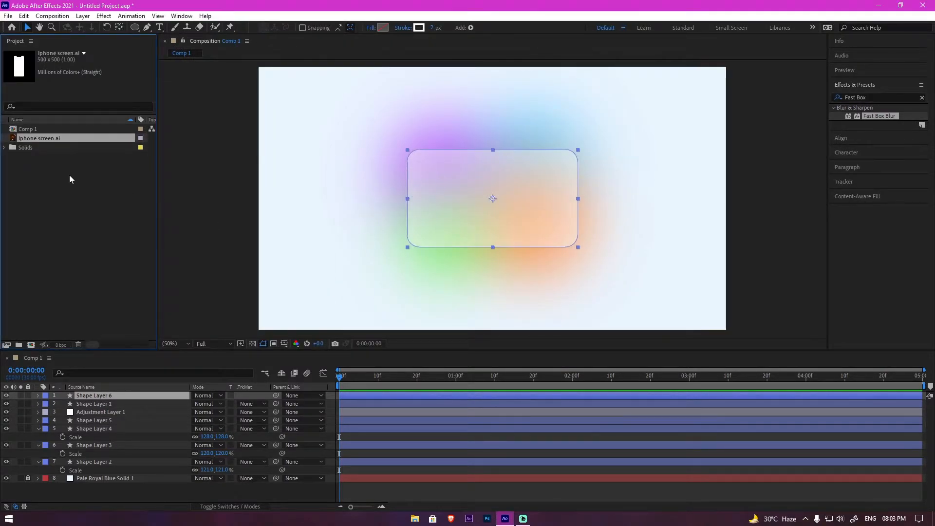
Add Iphone screen.ai to the composition as the top layer and mark it as a guide layer
left_click_drag(62, 138, 130, 390)
left_click_drag(69, 139, 133, 396)
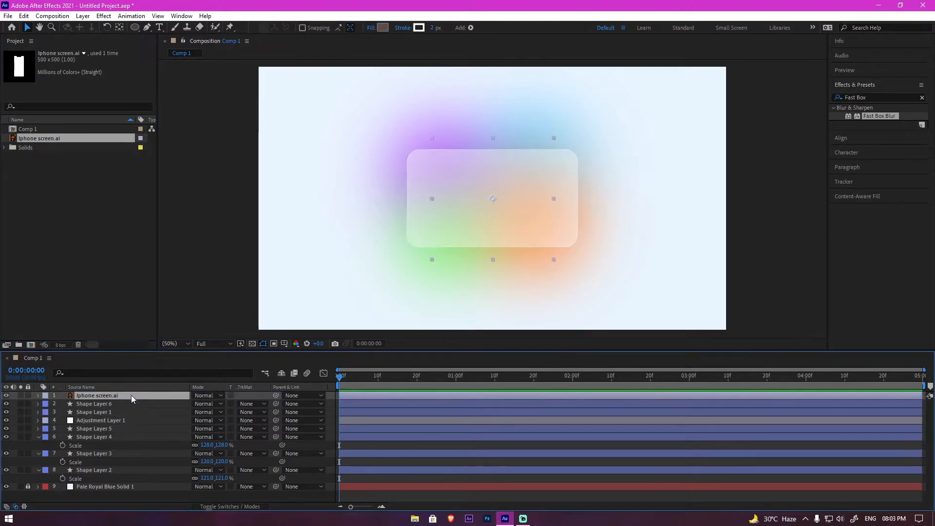
right_click(124, 397)
left_click(152, 204)
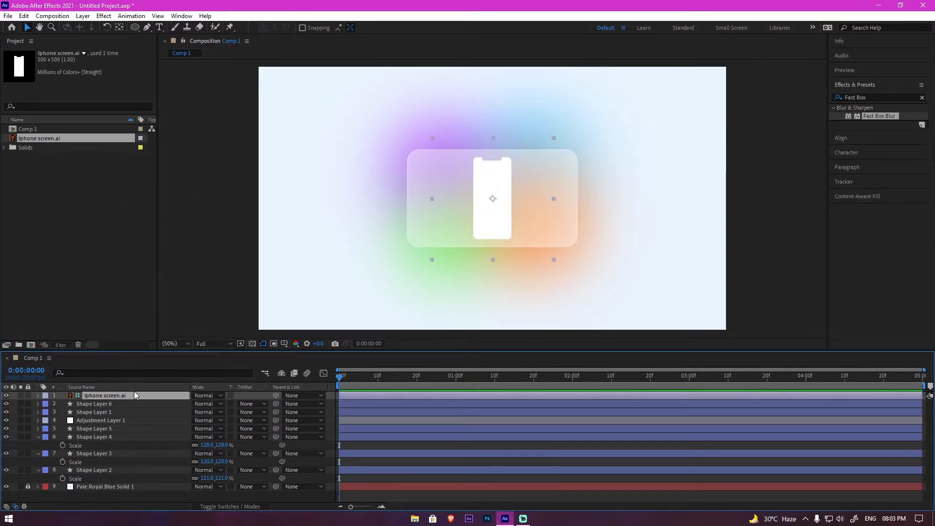
Scale the Iphone screen.ai layer up to 225%
key("s")
left_click_drag(217, 404, 282, 408)
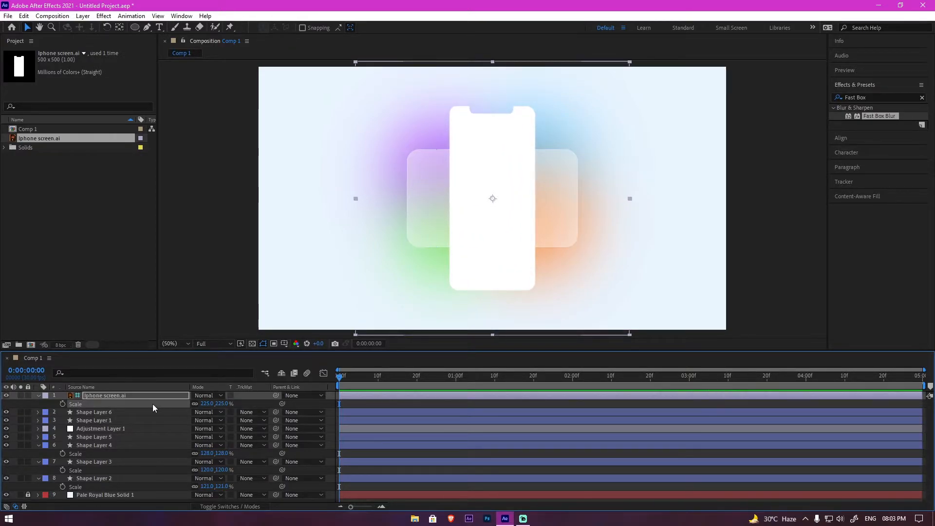
left_click(123, 411)
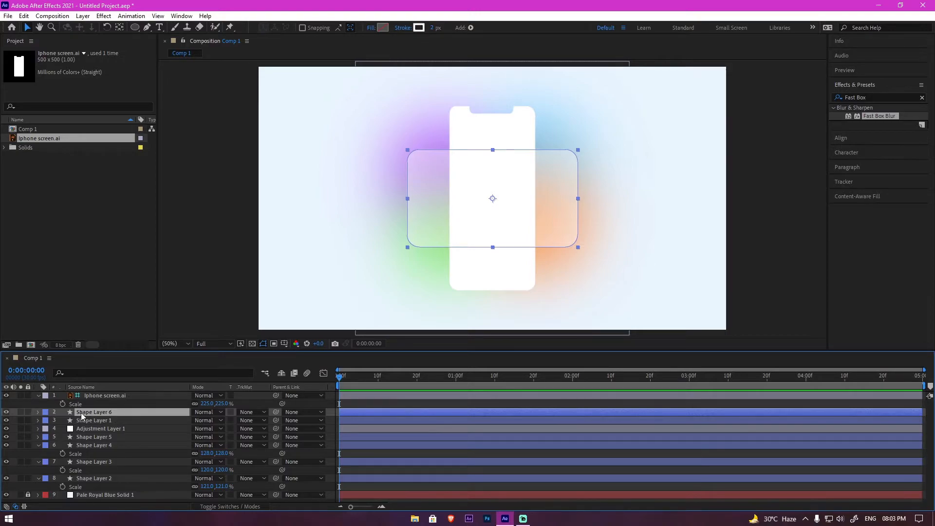
Expand the contents of Shape Layer 6 down to Rectangle 1 and convert its rectangle path to a Bezier path
left_click(38, 412)
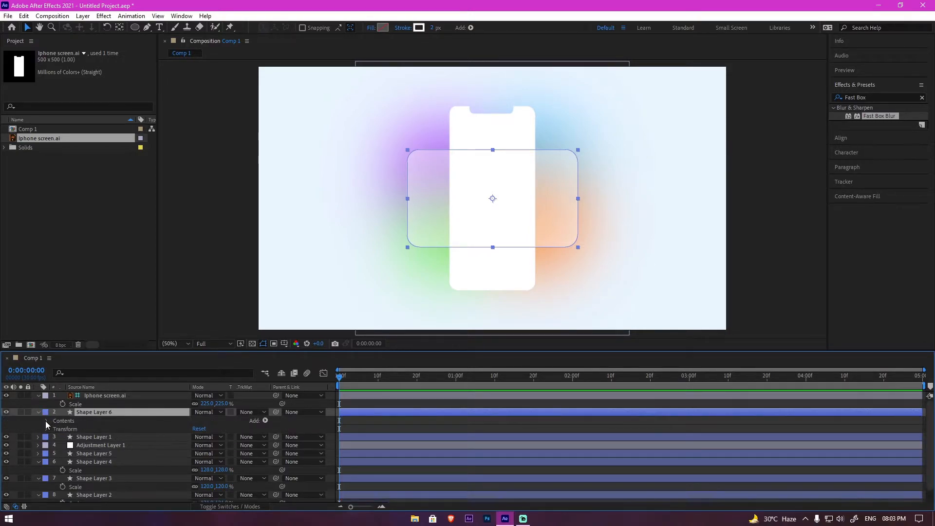
left_click(47, 421)
right_click(74, 429)
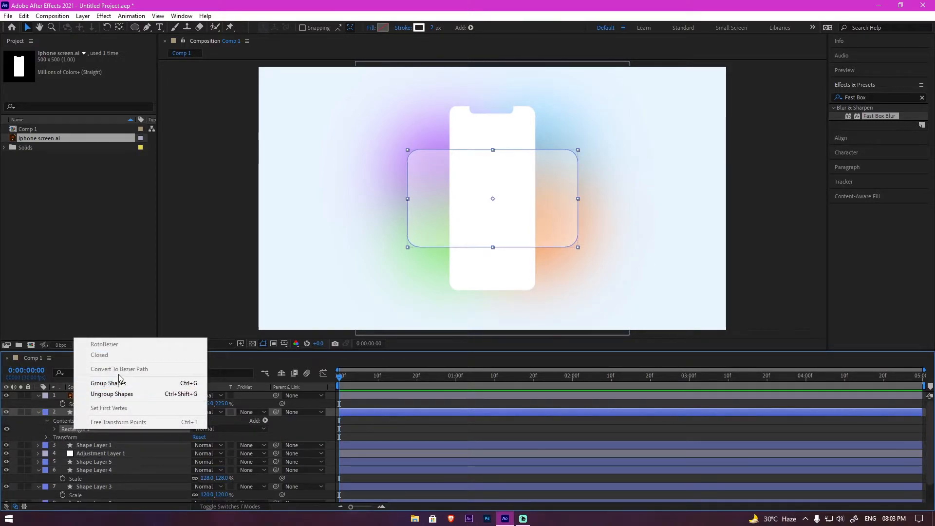
key("Escape")
left_click(54, 429)
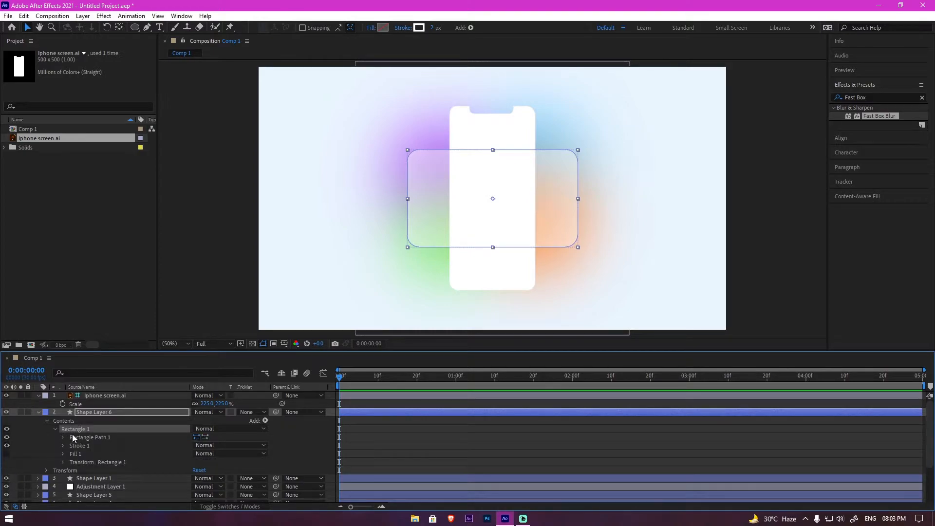
right_click(88, 438)
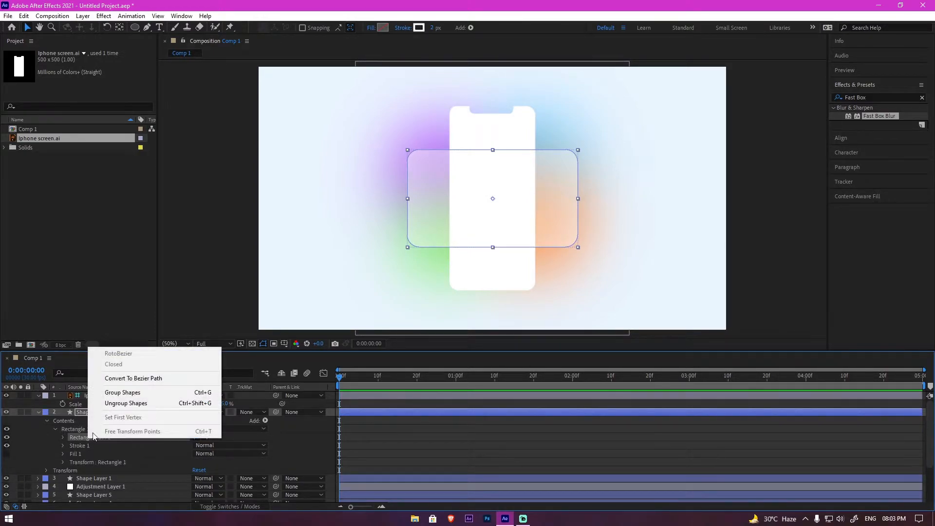
left_click(113, 379)
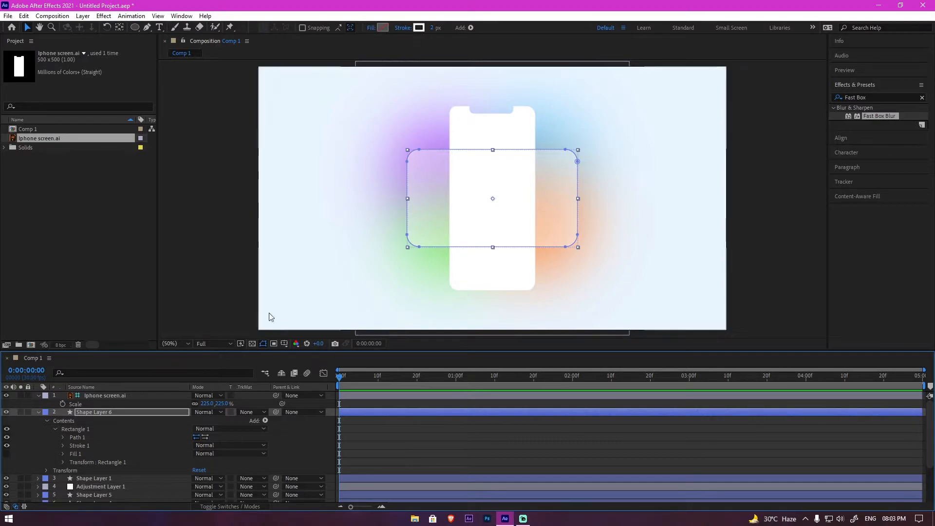
Lock the Iphone screen.ai guide layer and Adjustment Layer 1
left_click(119, 395)
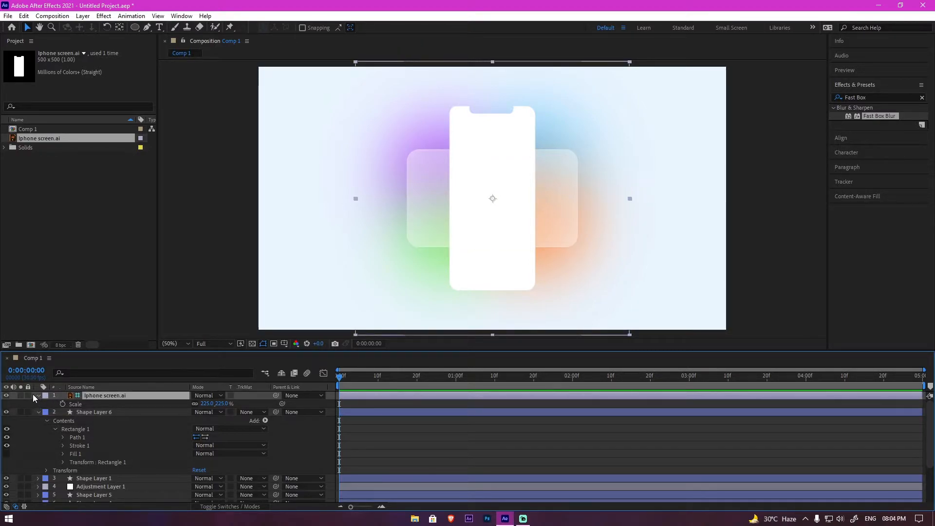
left_click(28, 395)
left_click(124, 412)
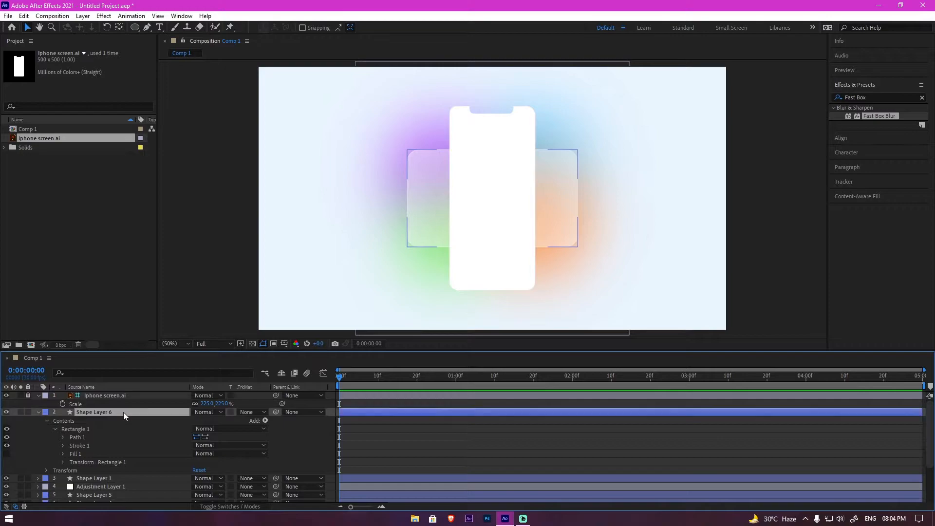
left_click(393, 142)
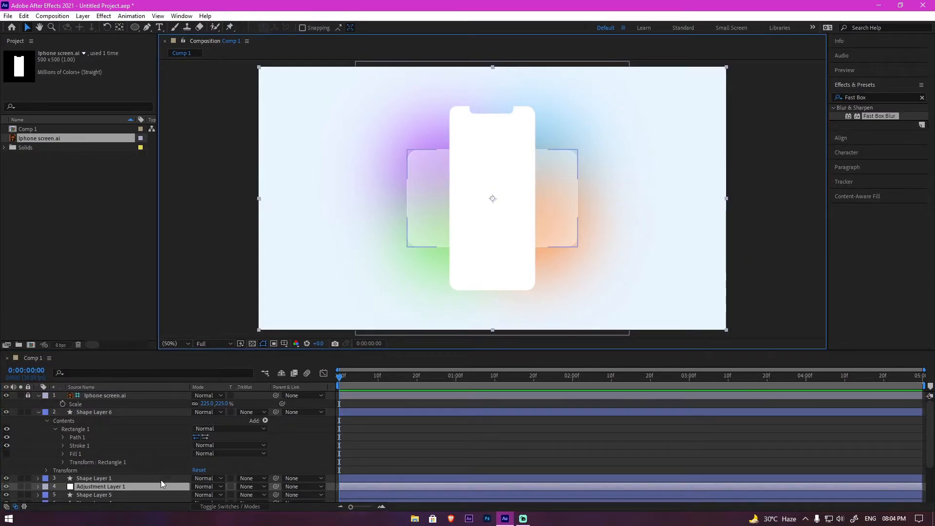
left_click(27, 487)
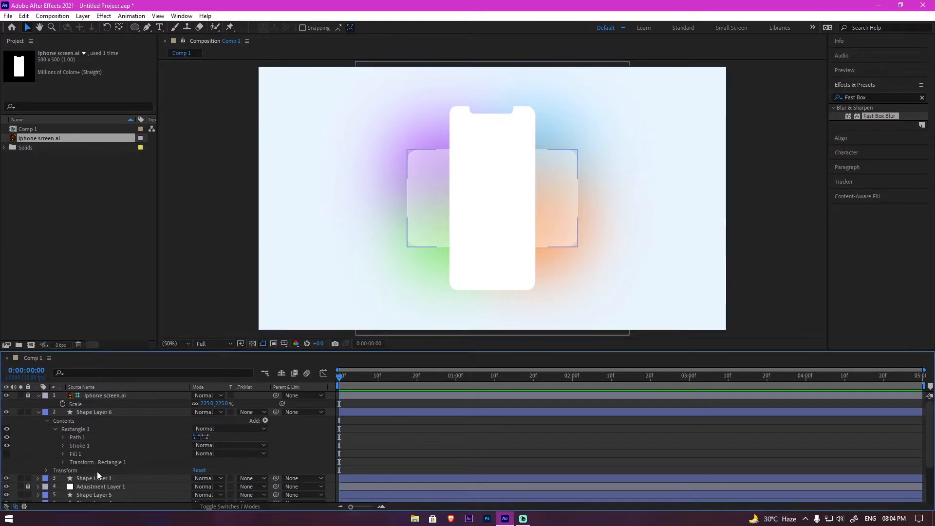
Expand Path 1 of Shape Layer 6 and start keyframing its Path at 0:00
left_click(433, 214)
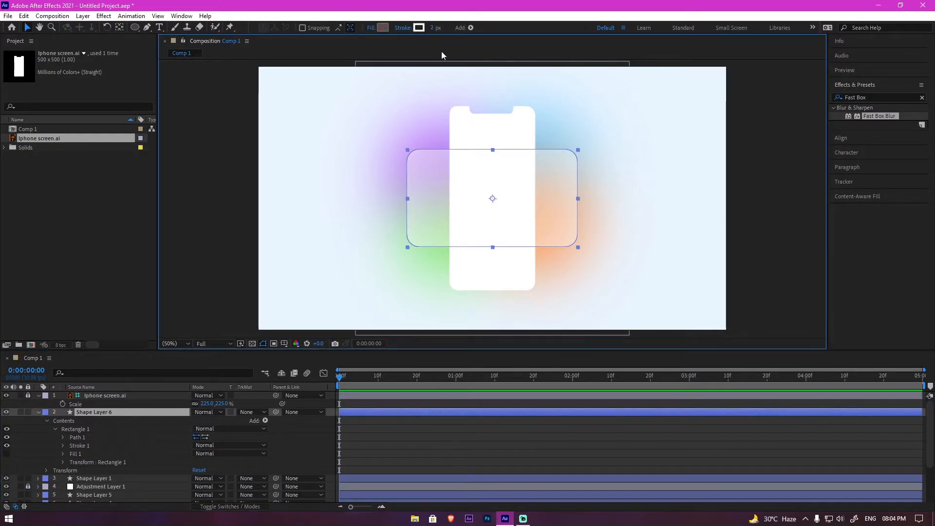
left_click(85, 437)
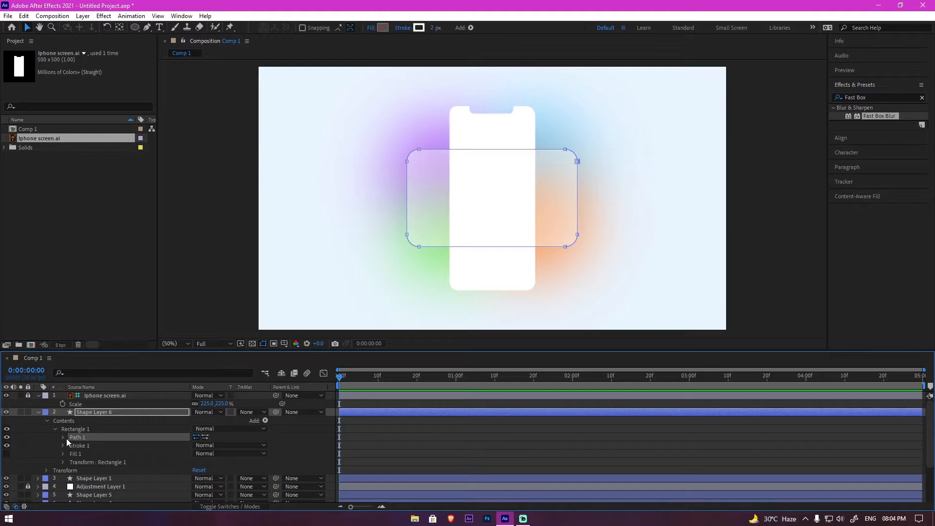
left_click(63, 437)
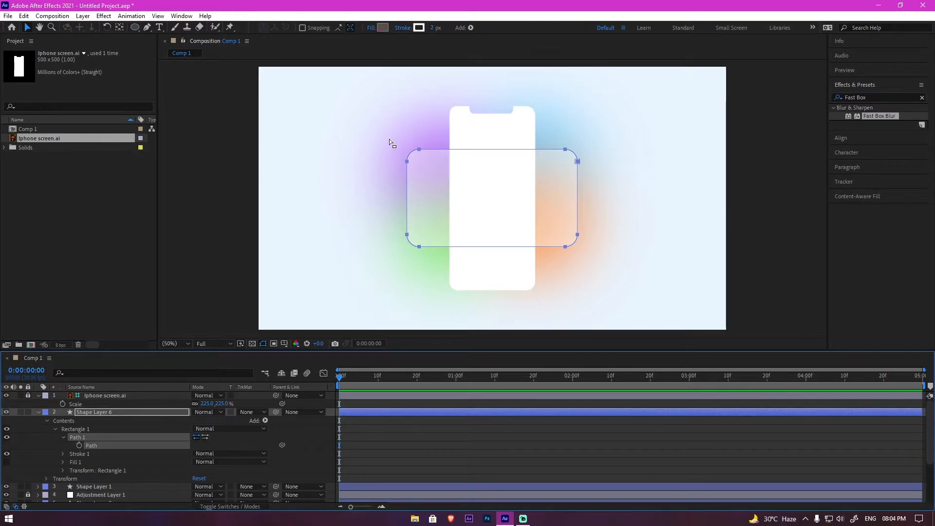
left_click(79, 446)
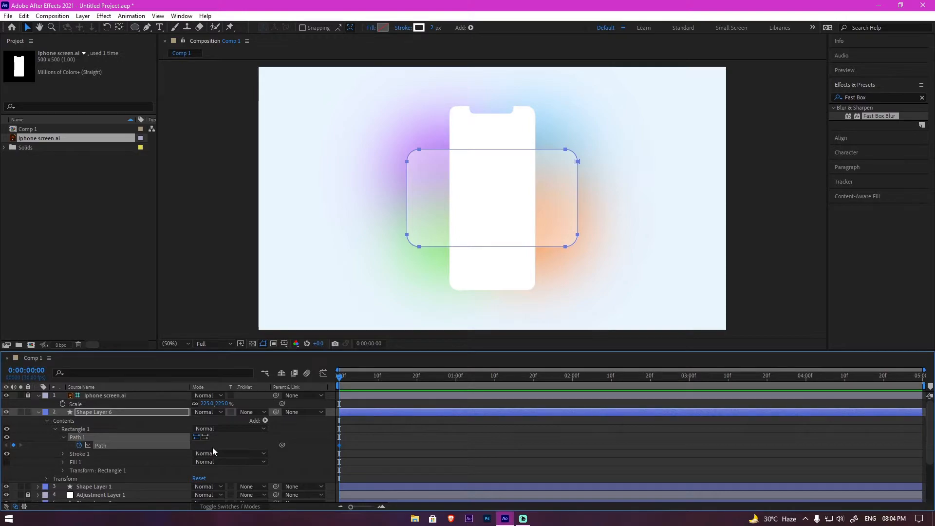
At 0:00:01:00, move the card path's upper-left corner points onto the upper-left corner of the phone screen
key("shift+Page_Down")
key("shift+Page_Down")
key("shift+Page_Down")
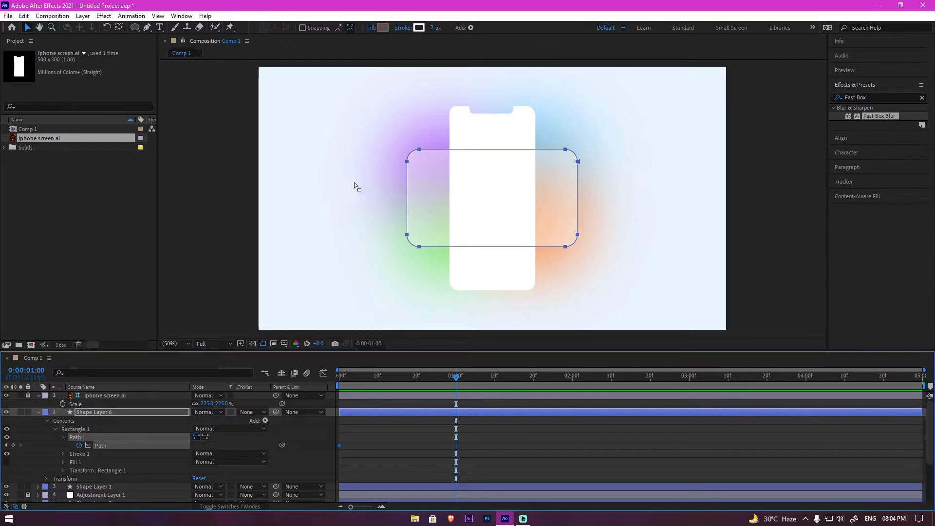
left_click_drag(382, 110, 431, 191)
key("shift+Right")
key("shift+Right")
key("shift+Right")
key("shift+Right")
key("shift+Right")
key("shift+Right")
key("shift+Right")
key("shift+Right")
key("shift+Up")
key("shift+Up")
key("shift+Up")
key("shift+Up")
key("shift+Up")
key("shift+Up")
key("shift+Up")
key("shift+Up")
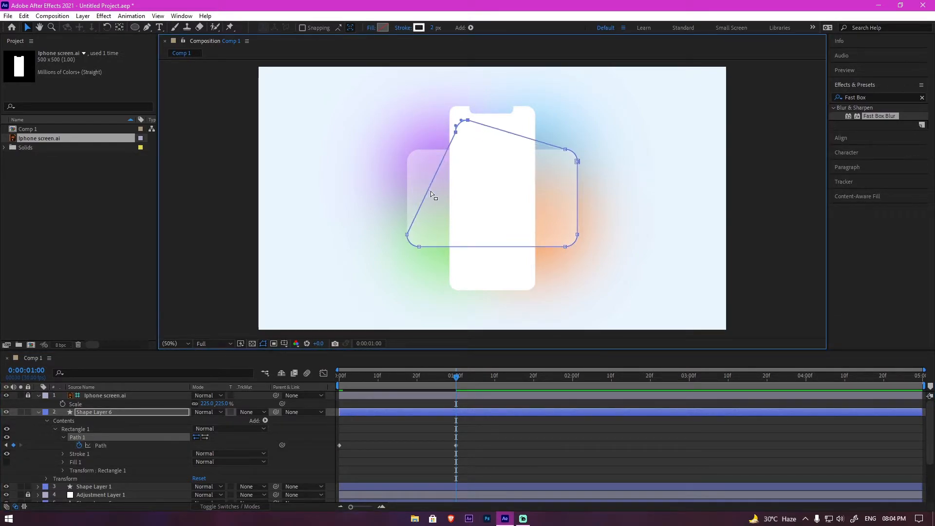
key("Right")
key("Right")
key("Right")
key("Right")
key("Right")
key("Right")
key("Up")
key("Up")
key("Up")
key("Up")
key("Up")
key("Up")
key("Up")
key("Up")
key("Up")
key("Up")
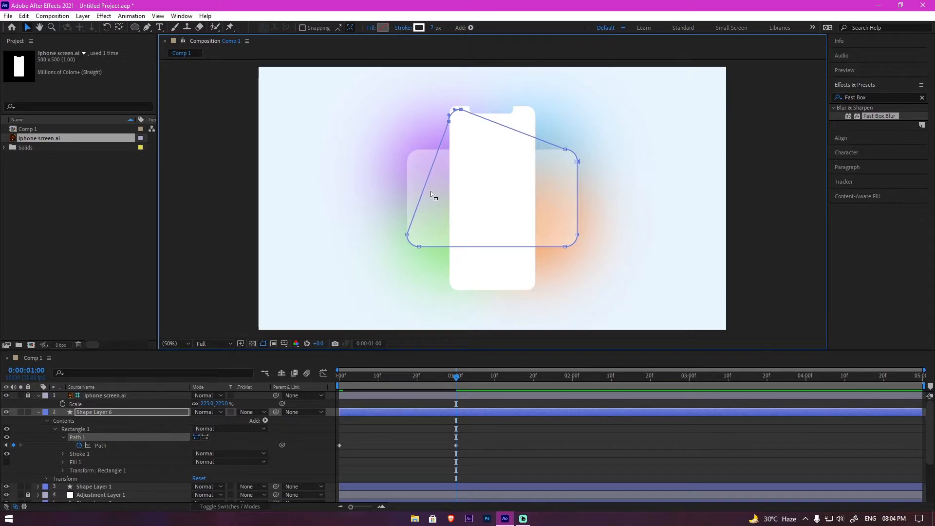
key("Up")
key("Up")
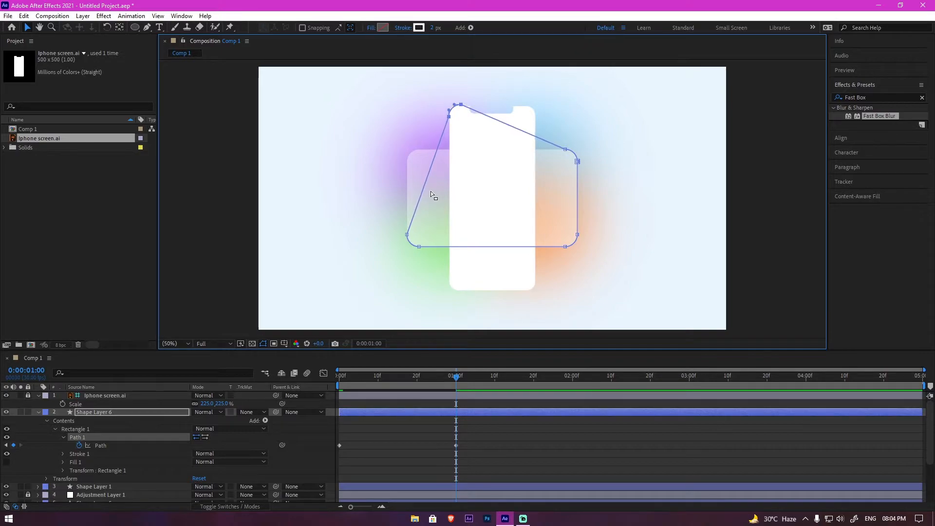
Move the card path's lower-left corner points inward and down to the lower-left corner of the phone screen
left_click_drag(390, 215, 432, 258)
key("shift+Right")
key("shift+Right")
key("shift+Right")
key("shift+Right")
key("shift+Right")
key("shift+Right")
key("shift+Right")
key("shift+Right")
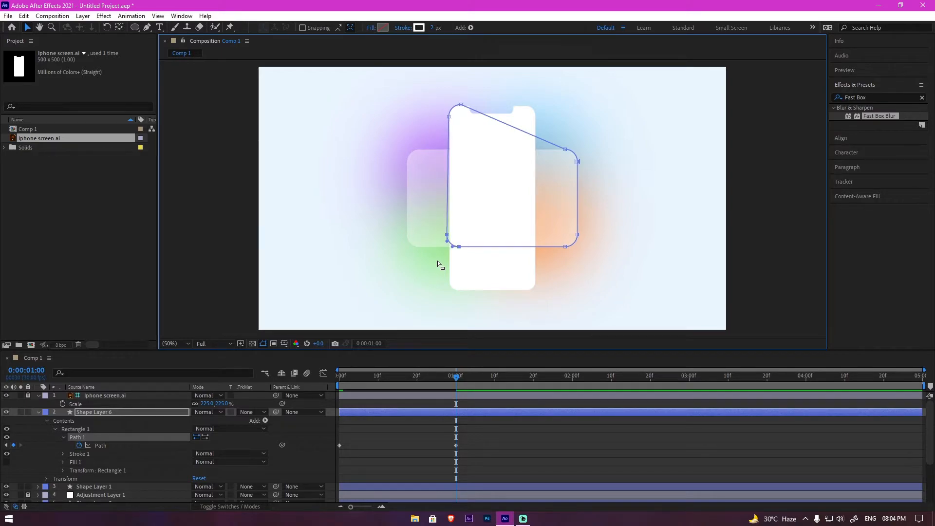
key("shift+Down")
key("shift+Down")
key("shift+Down")
key("shift+Down")
key("shift+Down")
key("shift+Down")
key("shift+Down")
key("shift+Down")
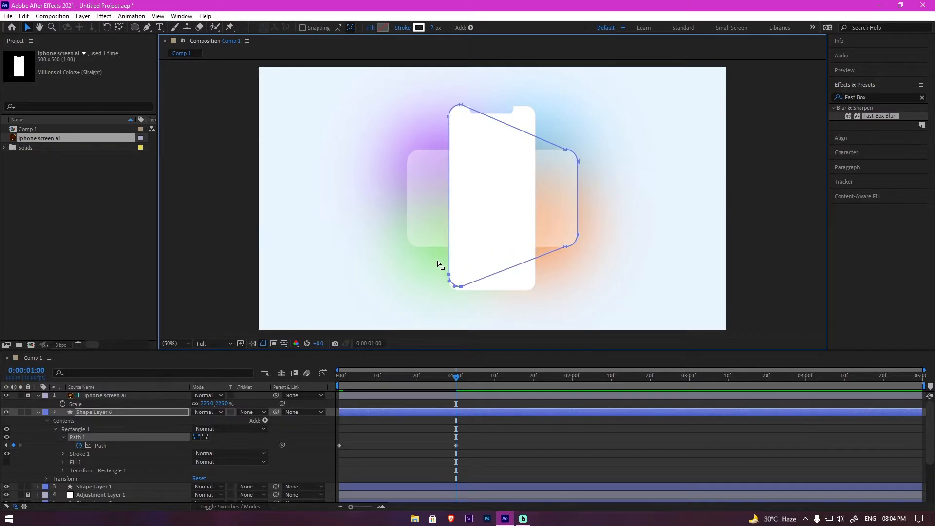
Move the card path's lower-right corner points down and inward to the lower-right corner of the phone screen
left_click_drag(605, 218, 552, 256)
key("shift+Down")
key("shift+Down")
key("shift+Down")
key("shift+Down")
key("shift+Down")
key("shift+Down")
key("shift+Down")
key("shift+Down")
key("shift+Left")
key("shift+Left")
key("shift+Left")
key("shift+Left")
key("shift+Left")
key("shift+Left")
key("shift+Left")
key("shift+Left")
Move the card path's upper-right corner points inward and up to fit the upper-right corner of the phone screen
left_click_drag(588, 168, 551, 140)
left_click(604, 149)
left_click(604, 148)
left_click(112, 444)
left_click_drag(603, 176, 548, 143)
key("shift+Left")
key("shift+Left")
key("shift+Left")
key("shift+Left")
key("shift+Left")
key("shift+Left")
key("shift+Left")
key("shift+Left")
key("shift+Left")
key("shift+Left")
key("shift+Right")
key("shift+Right")
key("shift+Right")
key("shift+Up")
key("shift+Up")
key("shift+Up")
key("shift+Up")
key("shift+Up")
key("shift+Up")
key("shift+Up")
key("shift+Up")
key("shift+Up")
key("shift+Up")
key("shift+Up")
key("shift+Up")
key("shift+Up")
key("shift+Up")
key("shift+Up")
key("shift+Up")
key("shift+Up")
key("shift+Up")
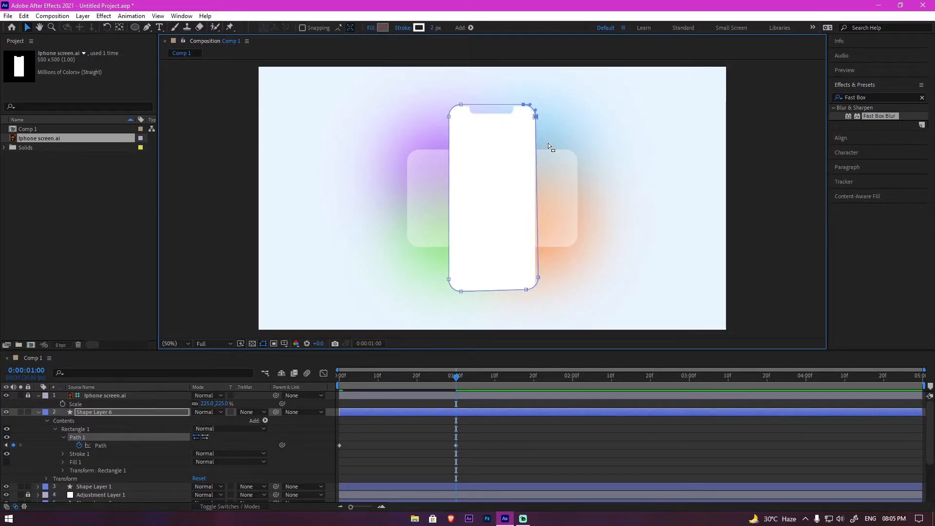
key("Left")
key("Left")
key("Left")
key("Left")
key("Left")
Nudge the path's lower-right corner points so the side lines up with the phone screen's edge
left_click_drag(552, 272, 511, 303)
key("Left")
key("Left")
key("Left")
key("Left")
key("Left")
key("Left")
key("Left")
key("Left")
key("Left")
key("Left")
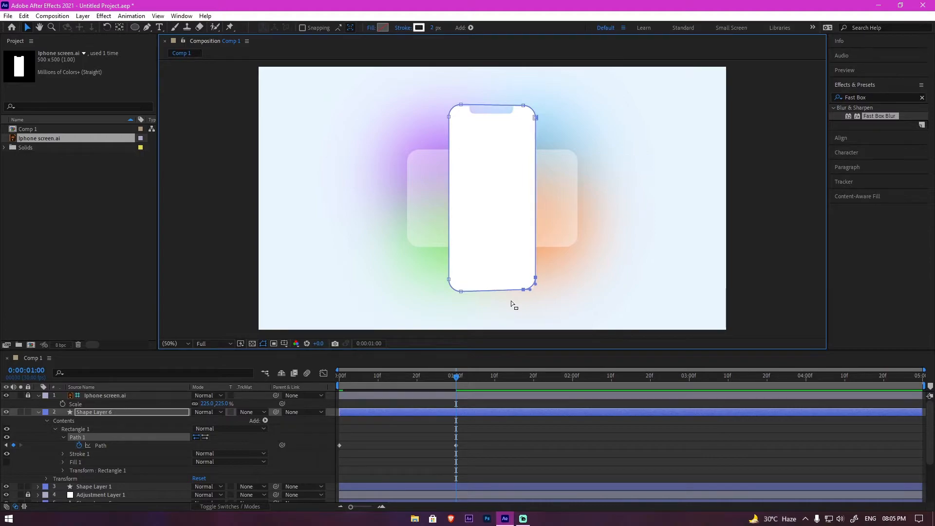
key("Right")
key("Right")
key("Down")
key("Down")
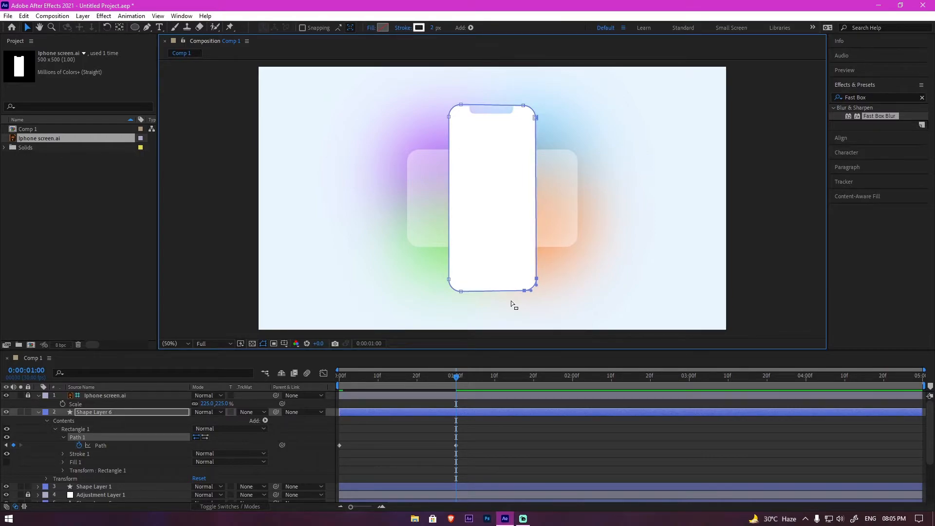
Copy the phone-shaped Path keyframe from 0:00:01:00 to 0:00:02:00
left_click(390, 272)
left_click(456, 445)
key("shift+Page_Down")
key("shift+Page_Down")
key("shift+Page_Down")
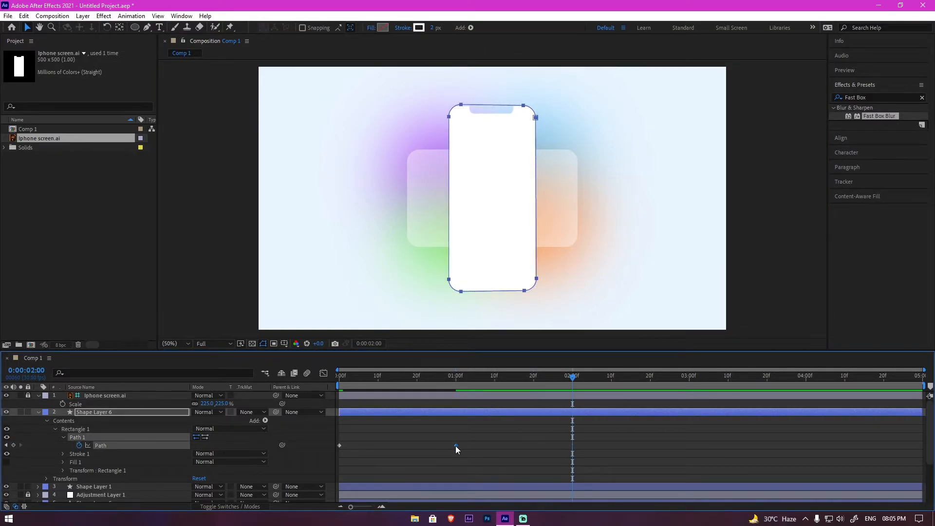
key("ctrl+v")
Copy the card-shaped Path keyframe from the start of the timeline to 0:00:03:00
key("shift+Page_Down")
key("shift+Page_Down")
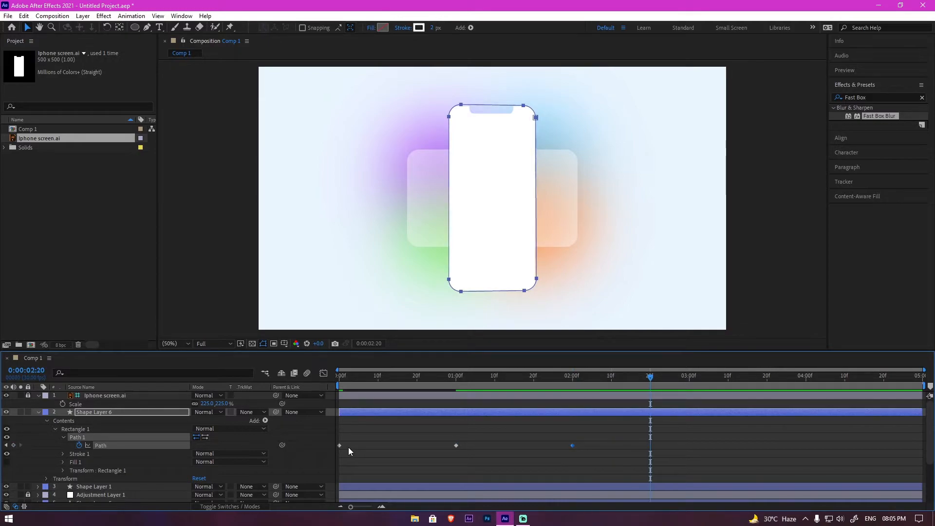
key("shift+Page_Down")
left_click(340, 445)
key("ctrl+c")
key("ctrl+v")
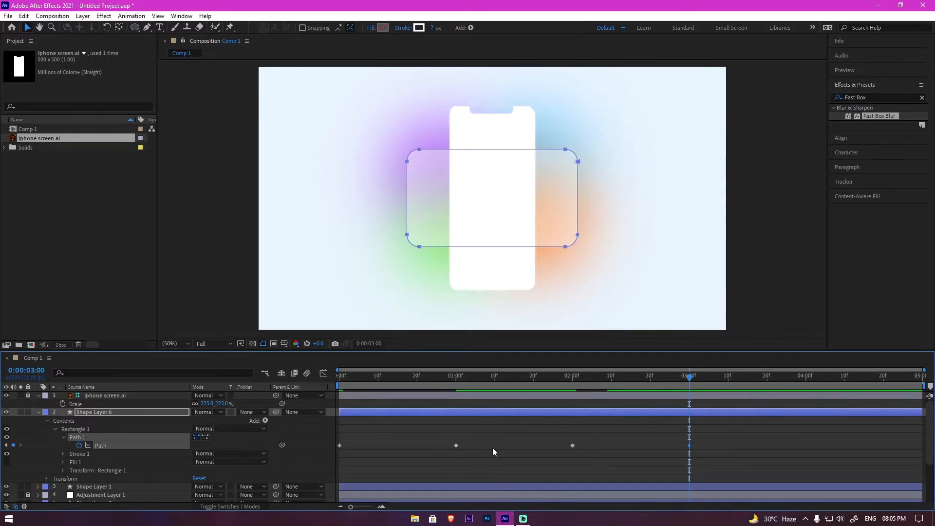
Apply Easy Ease to all four Path keyframes of Shape Layer 6
right_click(456, 445)
left_click(388, 440)
left_click_drag(712, 426, 336, 463)
right_click(340, 445)
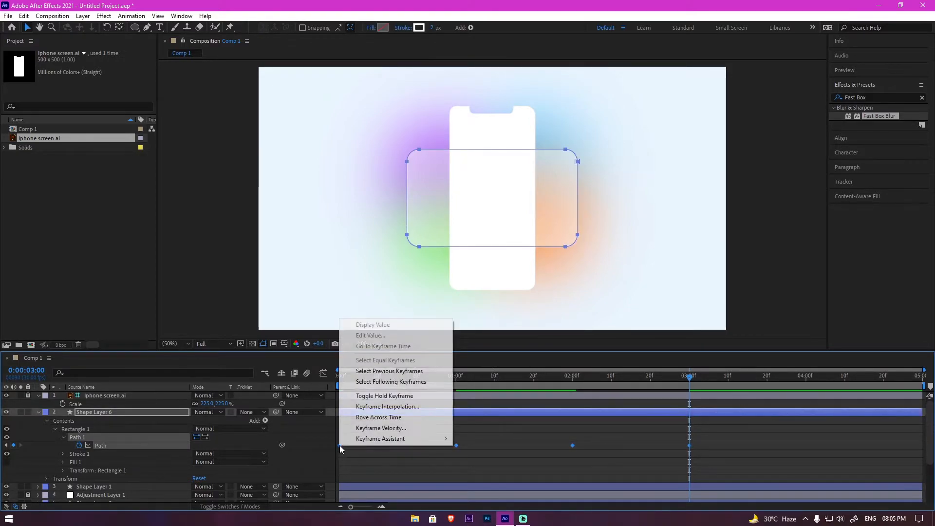
mouse_move(397, 439)
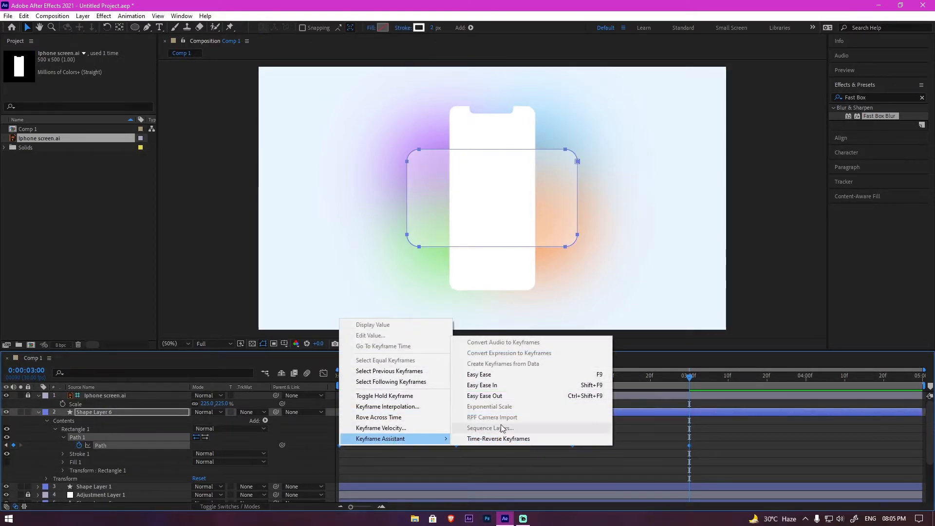
left_click(495, 378)
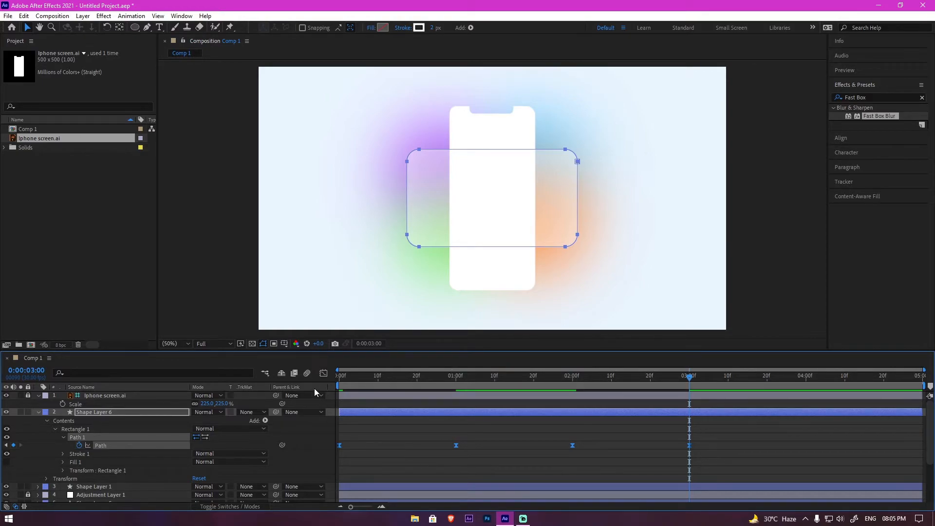
Lengthen the incoming and outgoing ease handles of all Shape Layer 6 Path keyframes in the speed graph, giving each transition a sharp peak
left_click(328, 375)
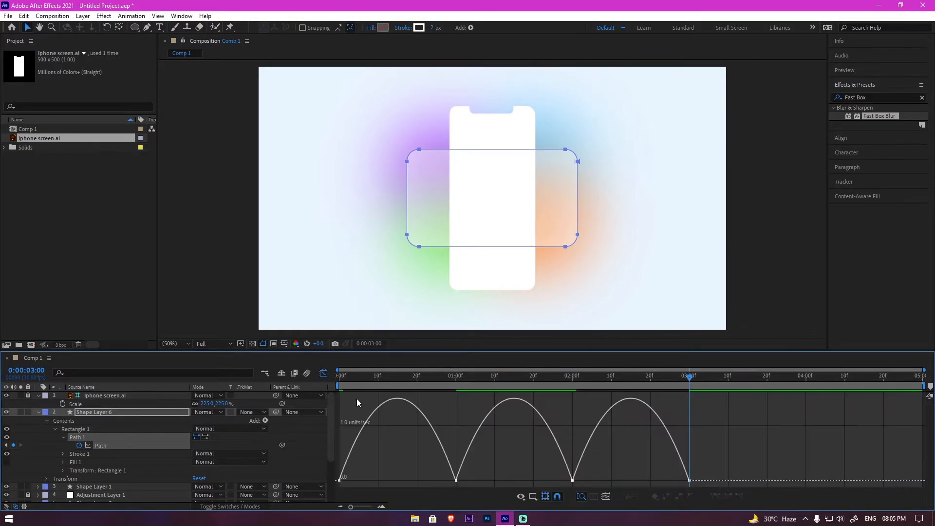
left_click_drag(756, 453, 317, 480)
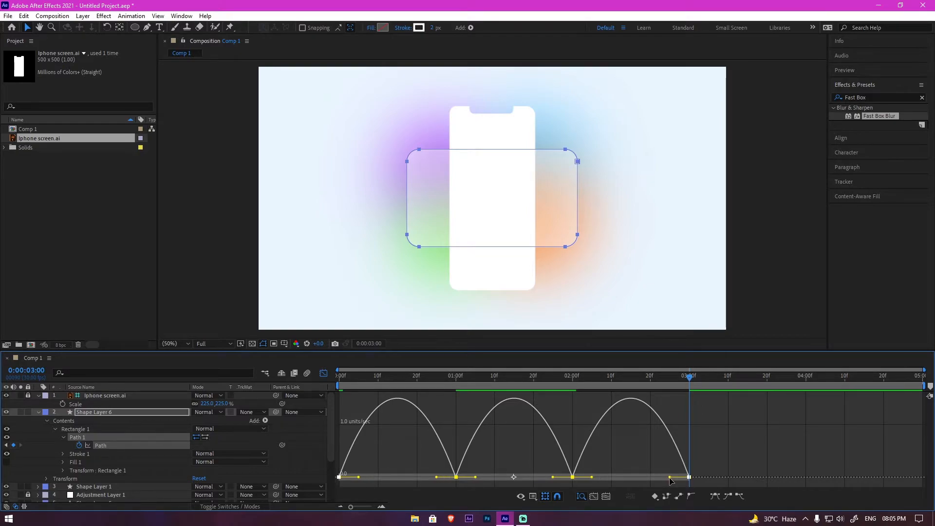
left_click_drag(670, 477, 633, 478)
left_click_drag(359, 480, 384, 480)
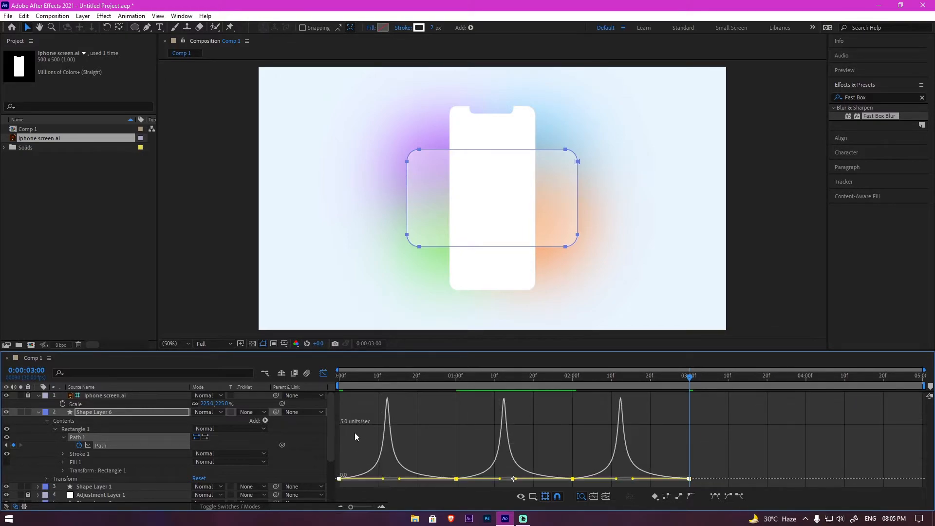
left_click(324, 374)
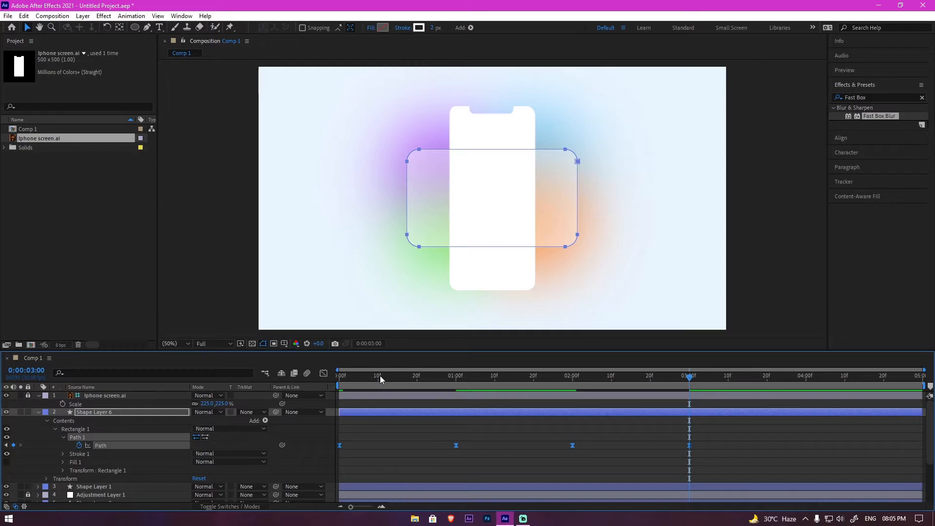
Turn the Shape Layer 6 Path keyframe at 0:00:01:00 into a hold keyframe
left_click(446, 447)
right_click(457, 445)
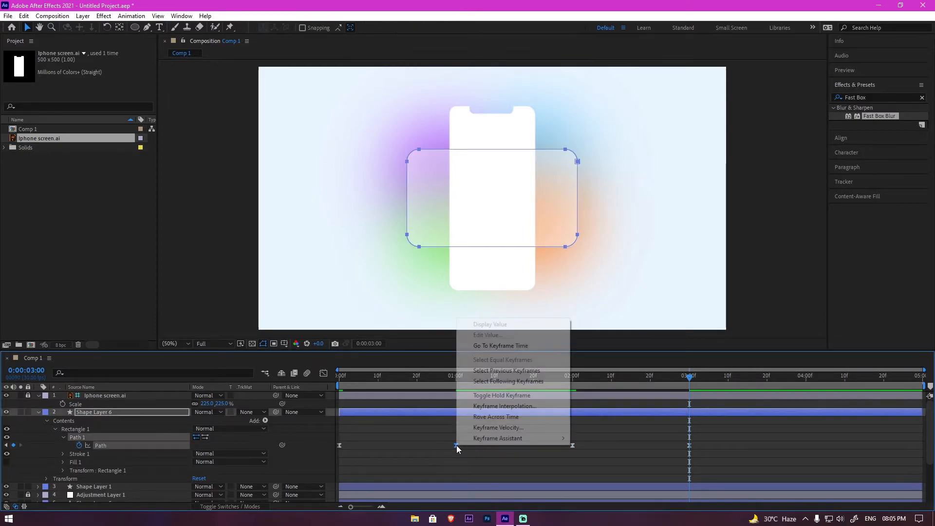
left_click(516, 395)
Convert the Rectangle 1 path of Shape Layer 1 to a Bezier path and reveal its Path property
left_click_drag(721, 432, 338, 455)
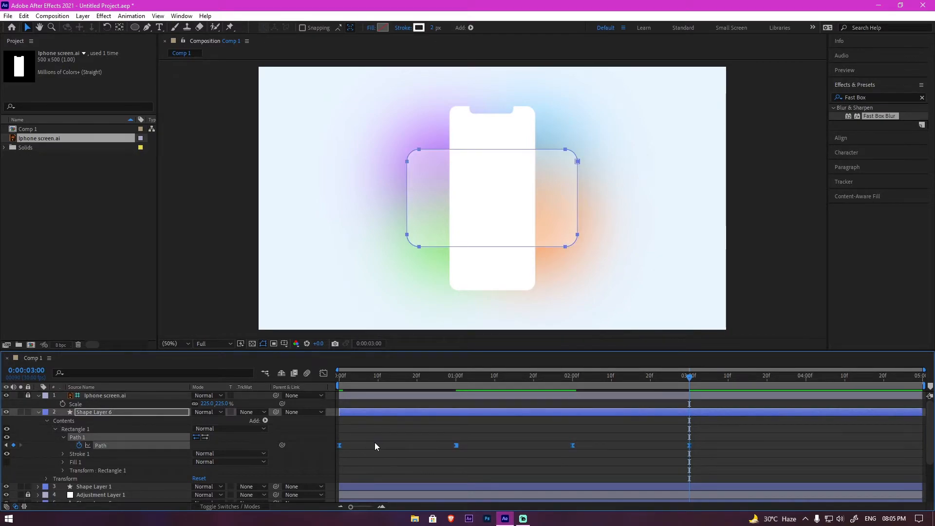
scroll(374, 443, "down", 1)
left_click(140, 462)
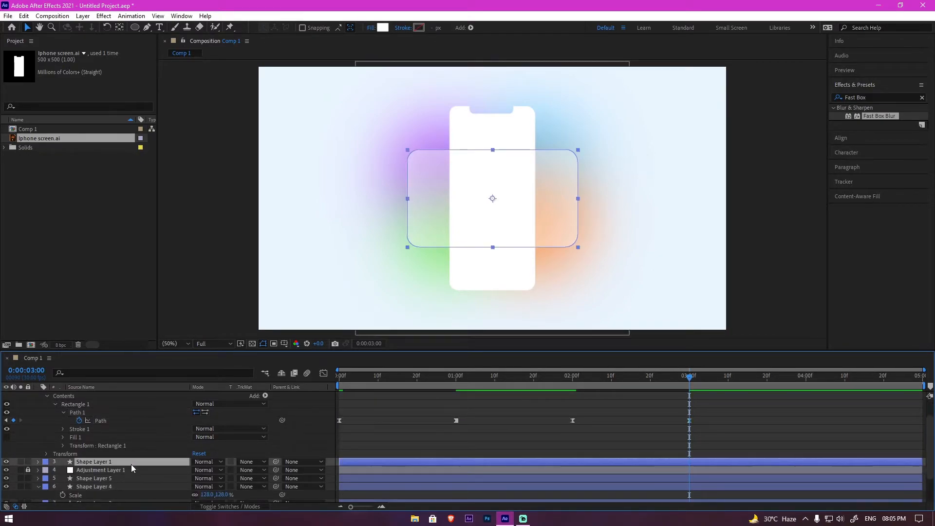
left_click(39, 462)
left_click(47, 458)
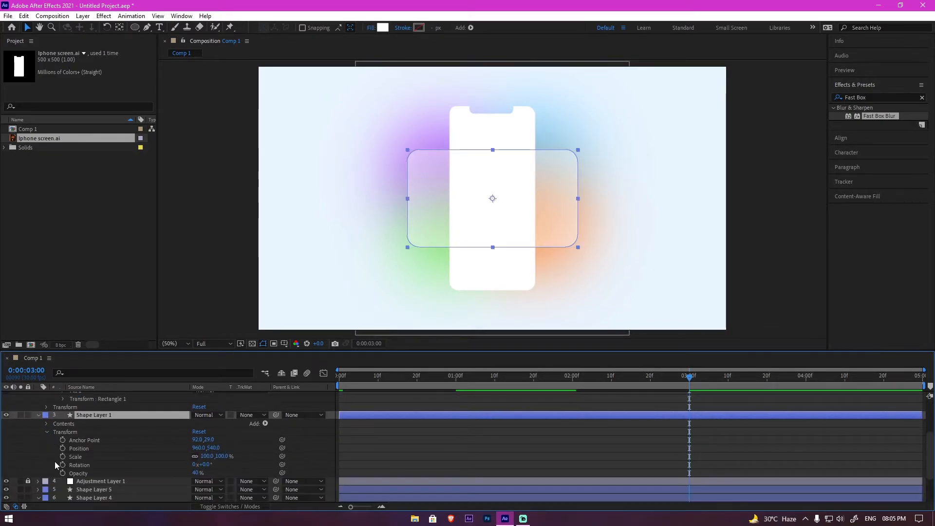
left_click(46, 424)
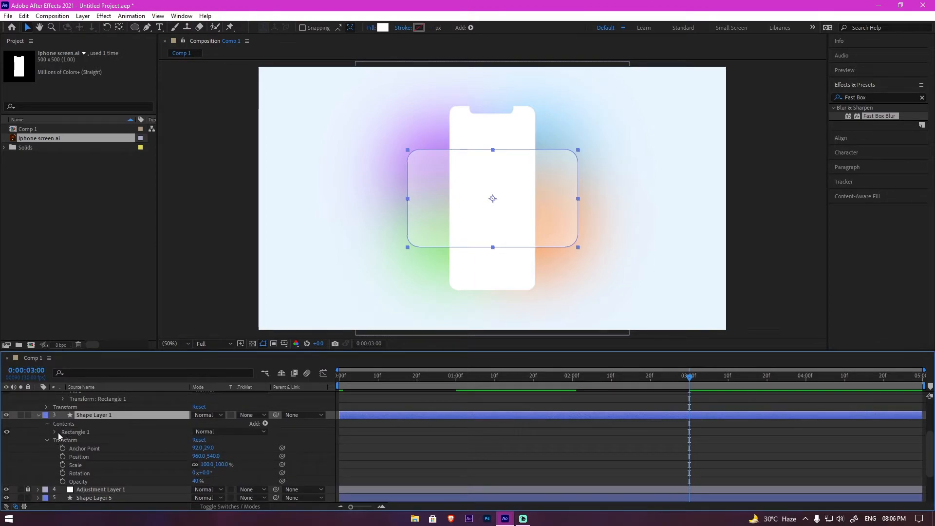
left_click(55, 432)
right_click(84, 440)
left_click(133, 383)
left_click(63, 440)
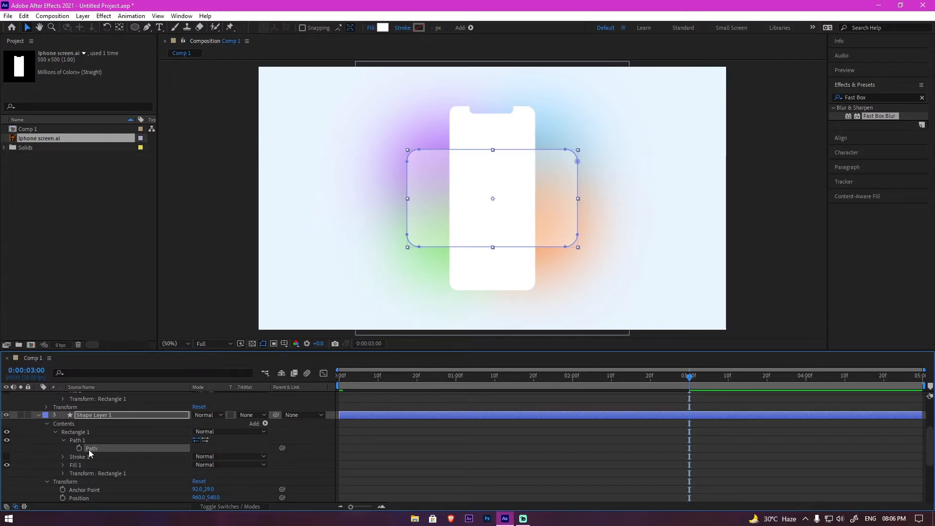
Copy the four Path keyframes from Shape Layer 6 to the Path of Shape Layer 1, starting at 0:00:00:00
scroll(497, 447, "up", 2)
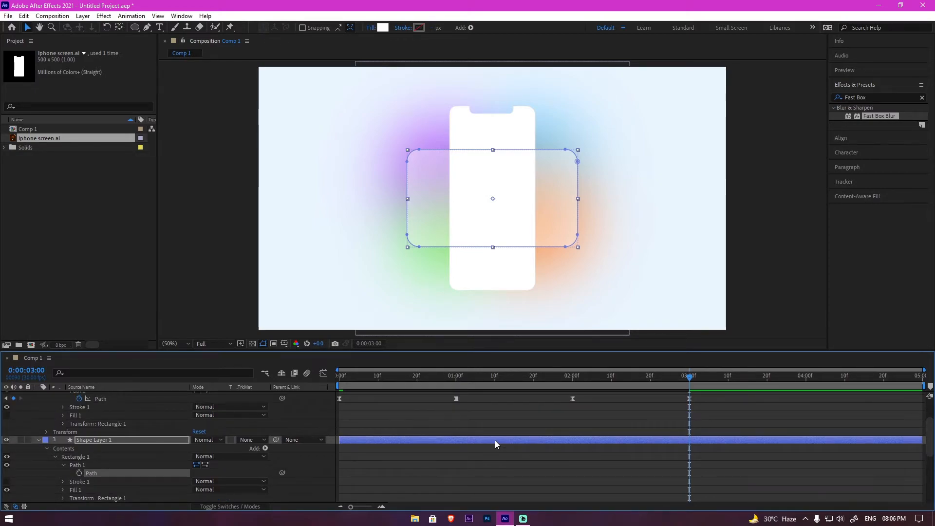
left_click_drag(725, 415, 355, 431)
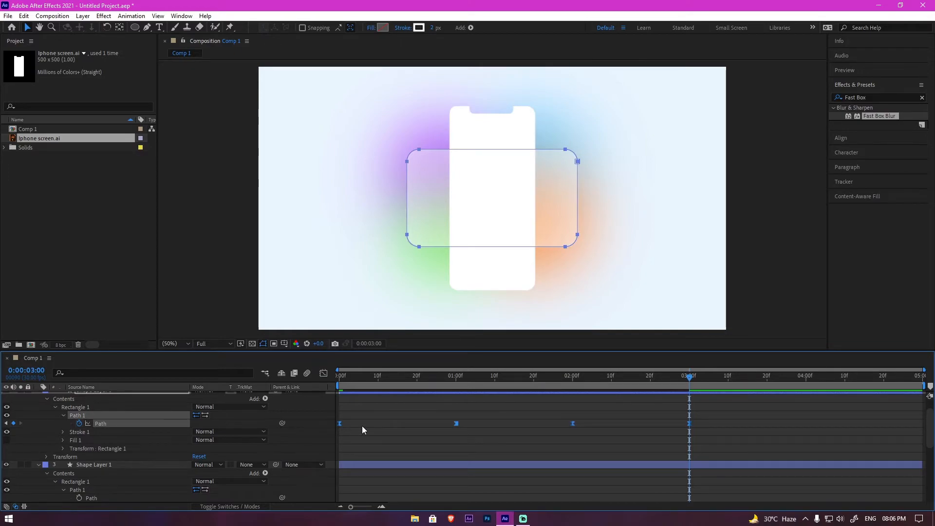
scroll(292, 437, "down", 2)
left_click(94, 475)
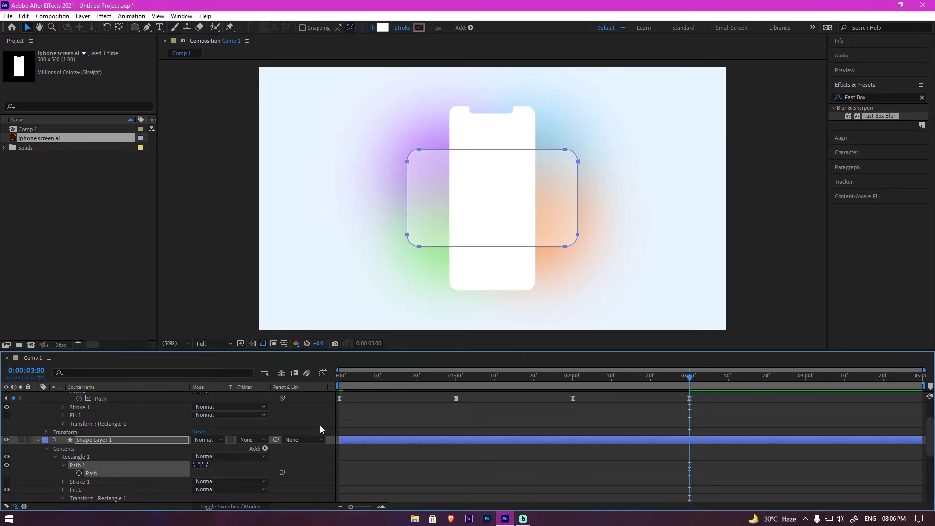
left_click_drag(362, 376, 335, 380)
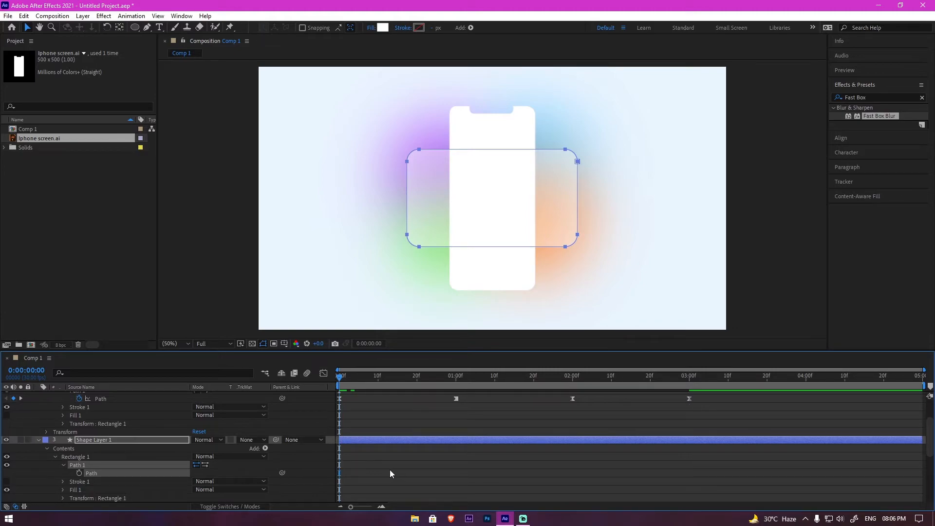
key("ctrl+v")
Preview the card-to-phone morph from the start of the timeline
key("space")
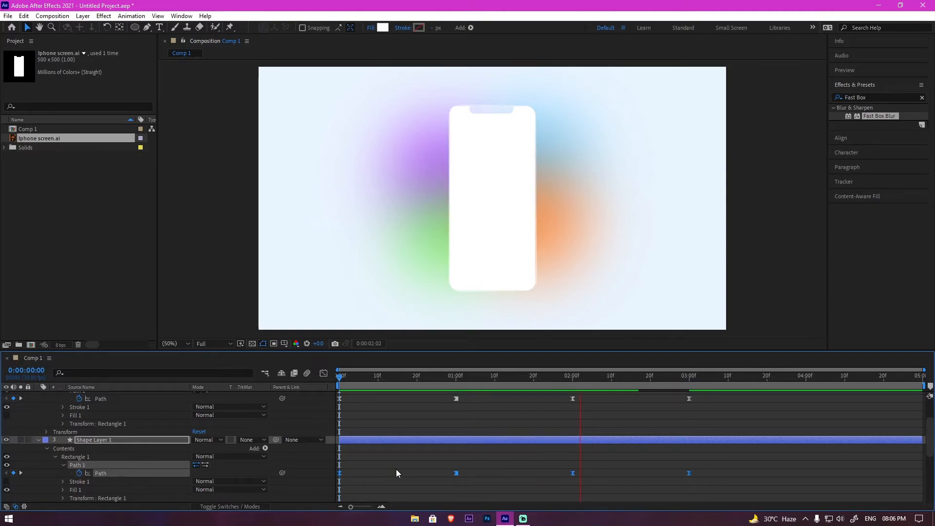
key("space")
left_click_drag(493, 378, 310, 388)
key("space")
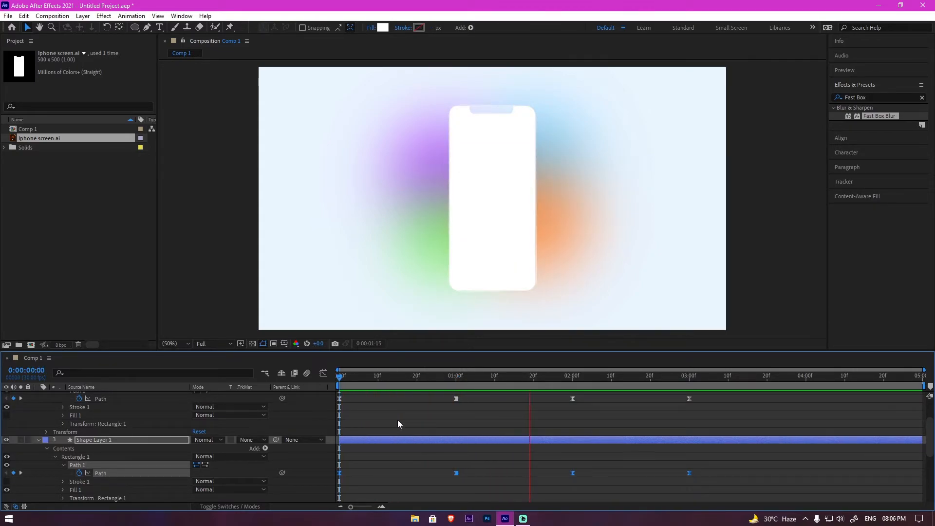
key("space")
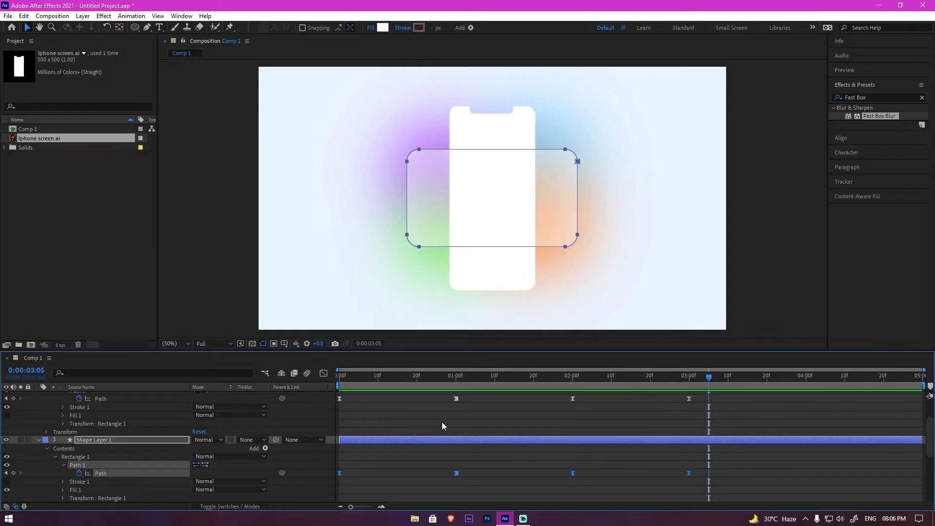
Unlock the Iphone screen.ai reference layer and delete it from the composition
scroll(78, 471, "up", 3)
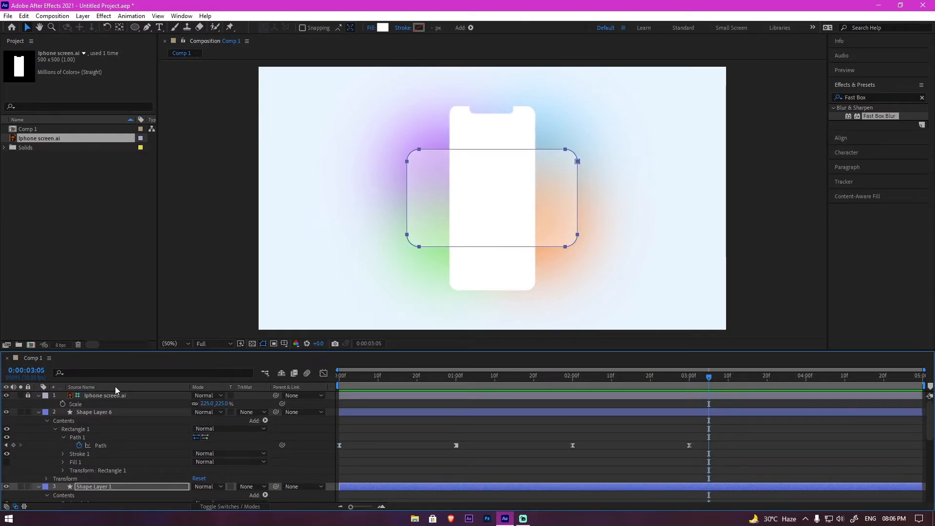
left_click(25, 396)
left_click(20, 395)
left_click(28, 395)
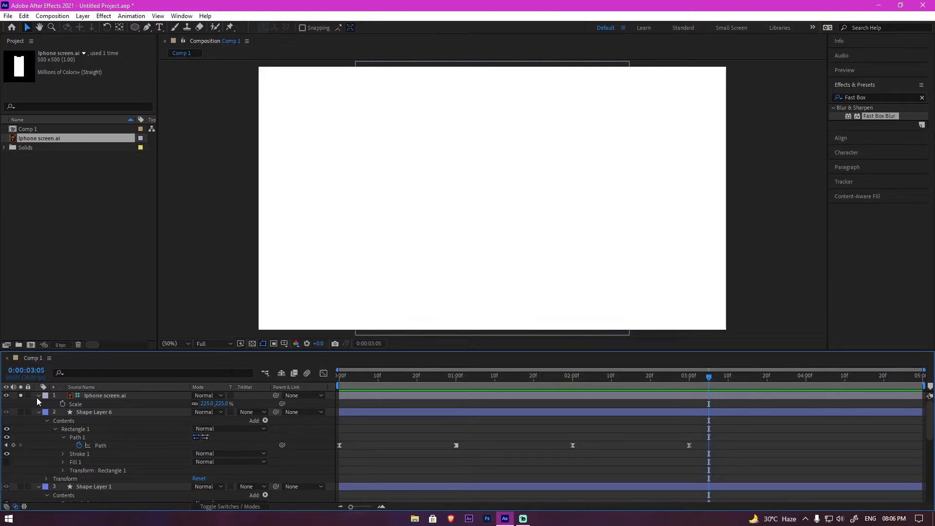
left_click(99, 397)
key("Delete")
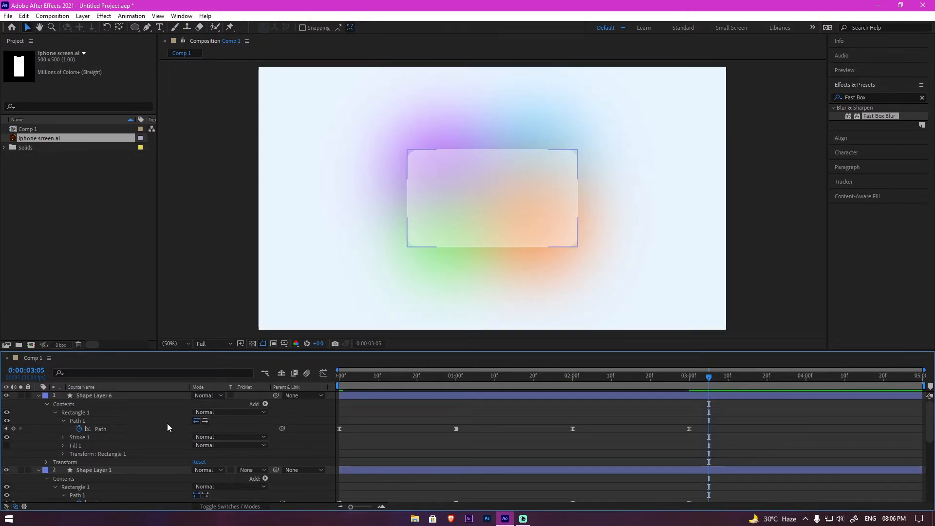
Play the morph animation from the start without the phone reference layer
scroll(424, 445, "down", 2)
left_click_drag(368, 379, 292, 382)
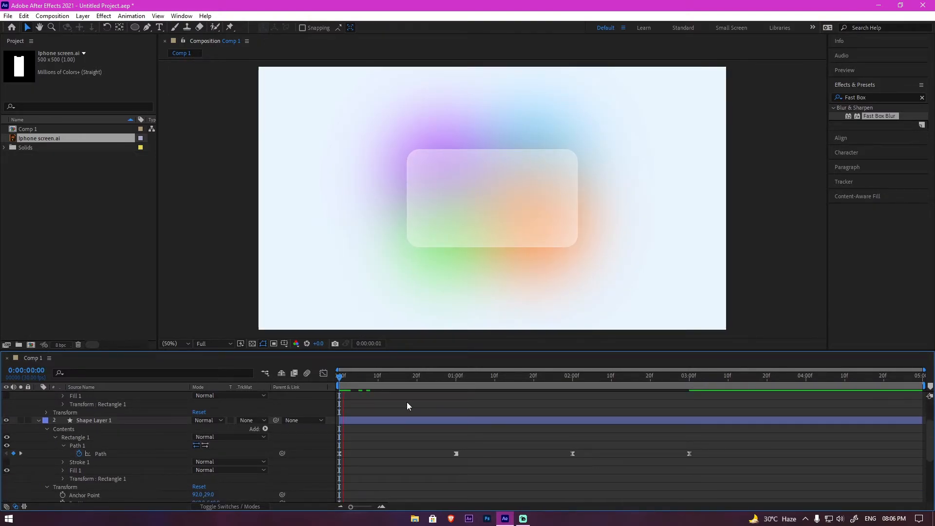
key("space")
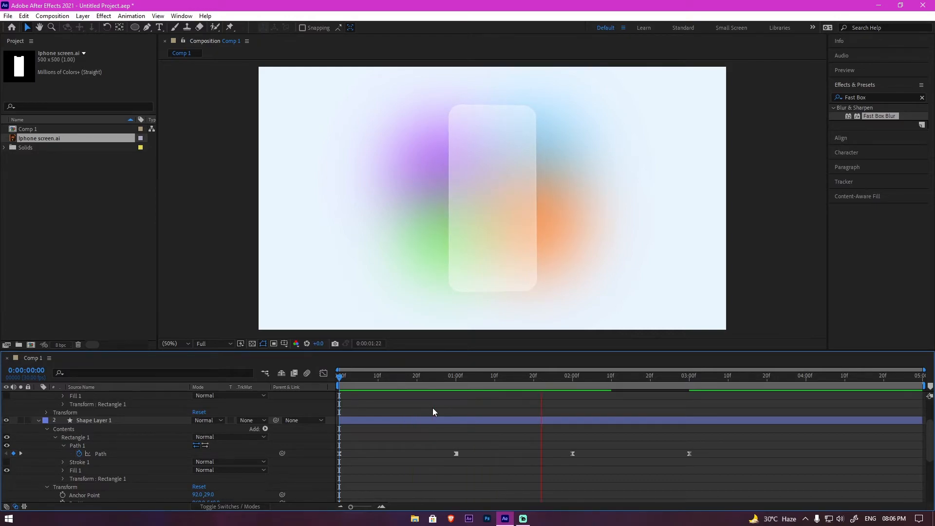
key("space")
Add Opacity keyframes at 0:00:00:00 to the four coloured circle layers, Shape Layers 2 to 5
scroll(449, 419, "down", 4)
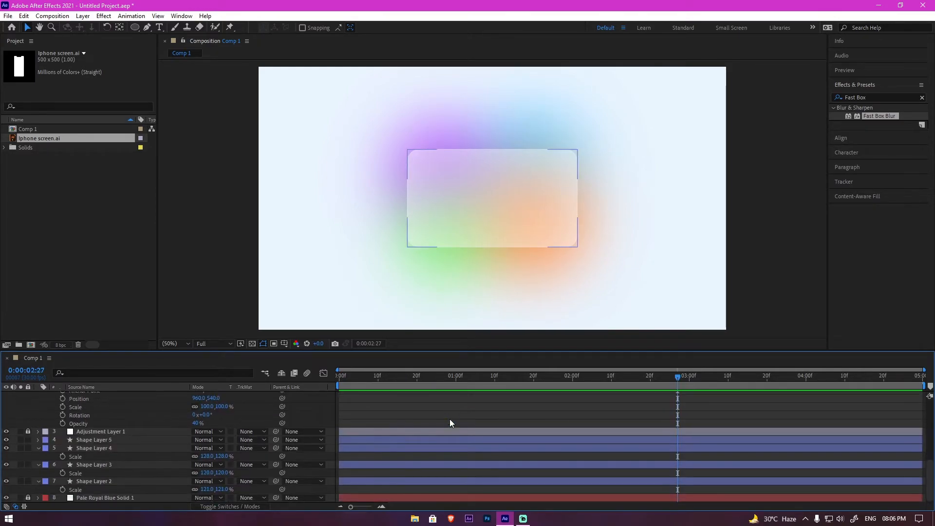
left_click(349, 440)
left_click_drag(355, 376, 327, 378)
left_click(356, 484, "shift")
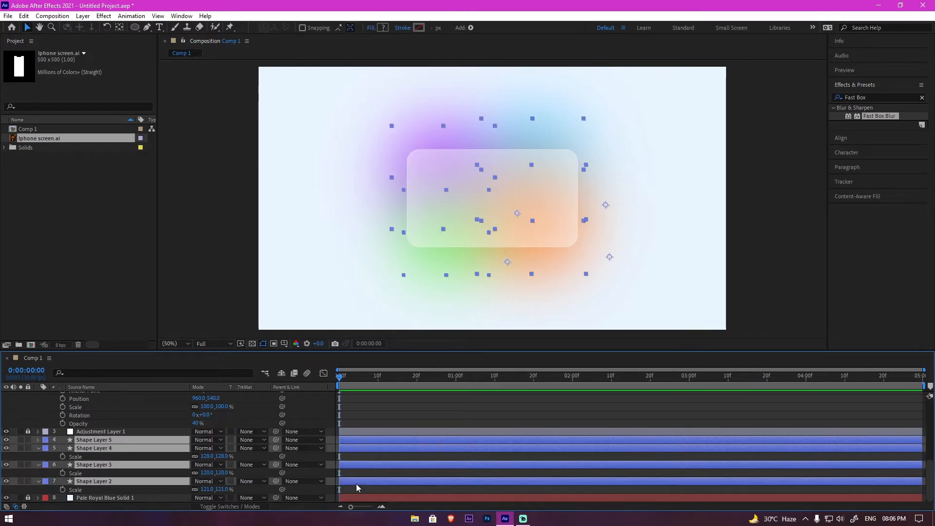
key("t")
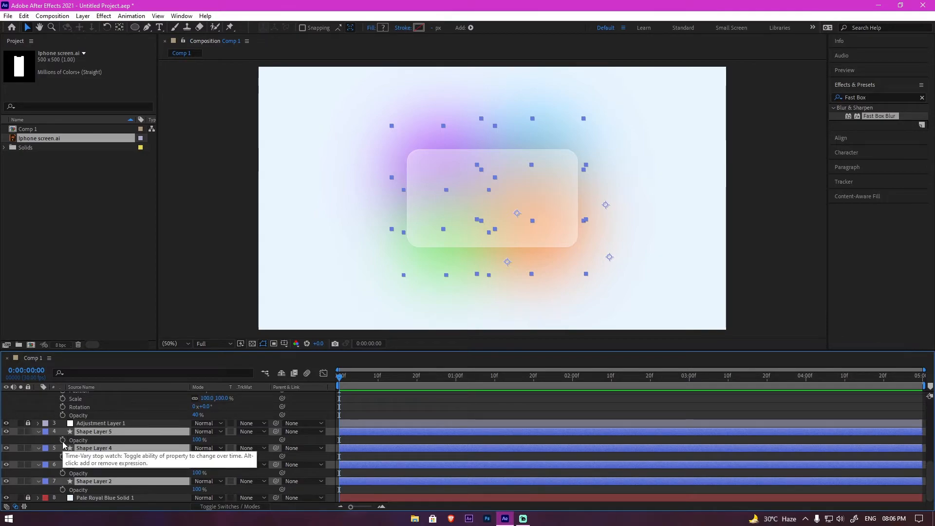
left_click(62, 441)
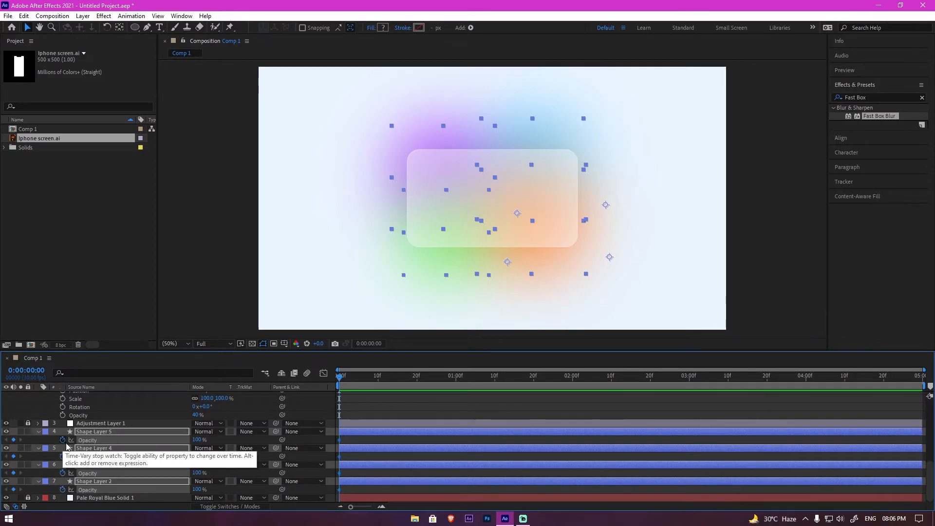
Fade in the four circle layers with Opacity keyframes of 100% at 0:00:01:00 and 0% at 0:00:00:00
key("shift+Page_Down")
key("shift+Page_Down")
key("shift+Page_Down")
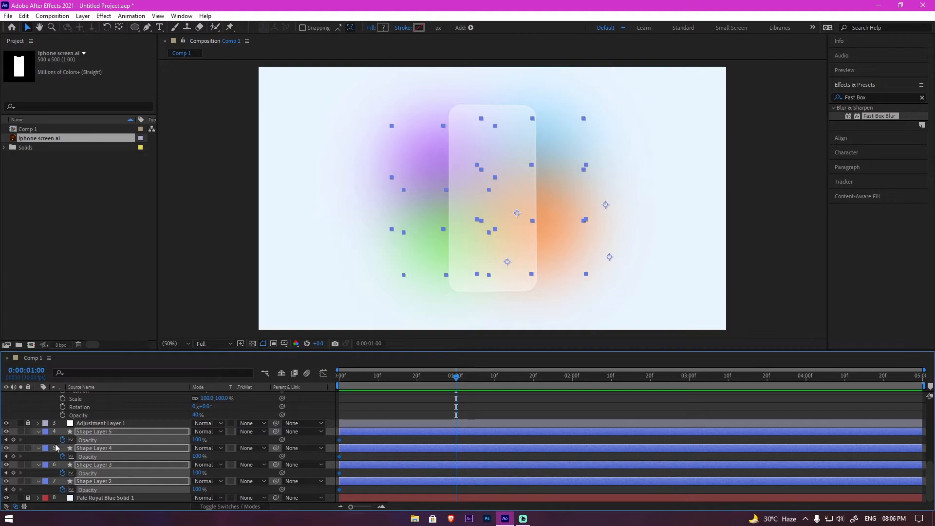
key("shift+Page_Up")
key("shift+Page_Up")
key("shift+Page_Up")
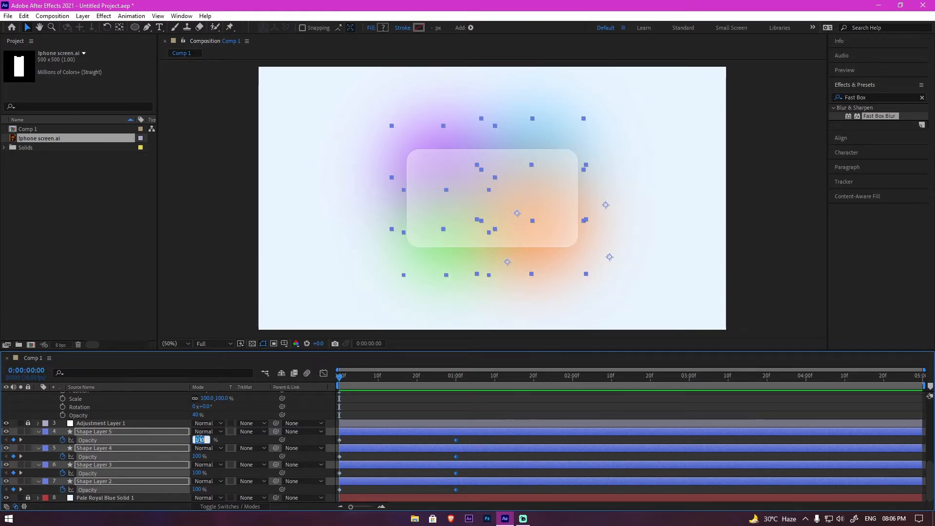
key("Return")
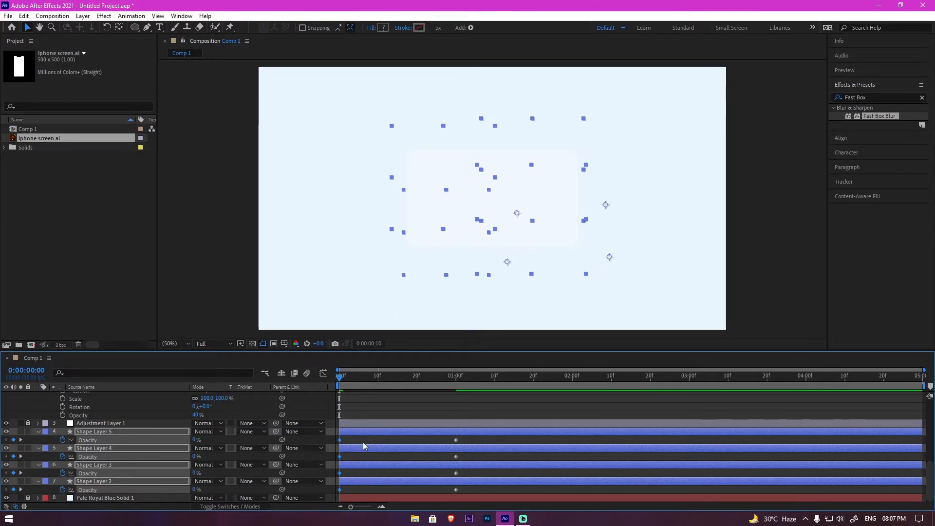
Stagger the circles' Opacity keyframes by 10 frames each, starting Shape Layer 4 at frame 10, Shape Layer 3 at frame 20 and Shape Layer 2 at 0:00:01:00
key("shift+Page_Down")
left_click(363, 442)
left_click_drag(474, 457, 337, 460)
left_click(341, 458)
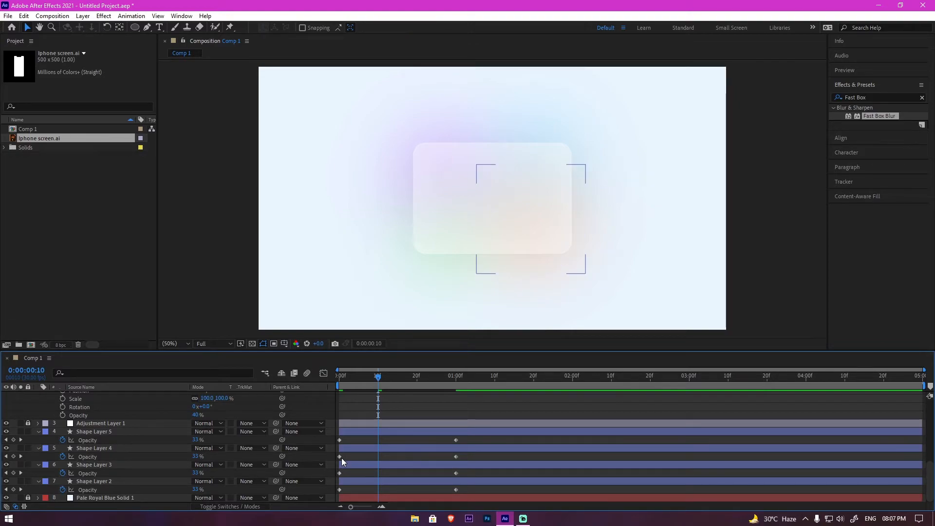
left_click_drag(470, 455, 376, 460)
key("shift+Page_Down")
left_click_drag(469, 474, 456, 490)
key("shift+Page_Down")
Shift the Path keyframes of Shape Layer 6 and Shape Layer 1 one second later so they start at 0:00:01:00
scroll(404, 487, "up", 2)
scroll(403, 487, "up", 3)
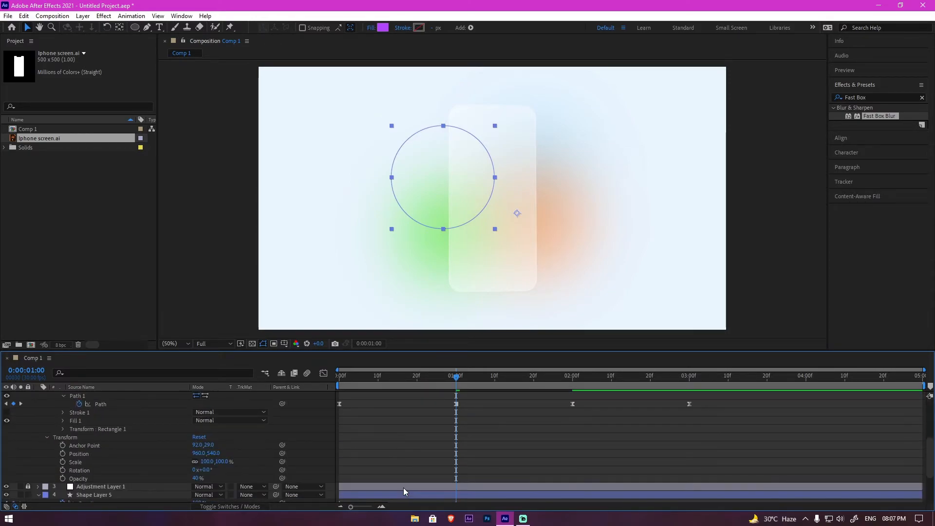
scroll(403, 487, "up", 3)
left_click_drag(722, 418, 457, 432)
scroll(457, 432, "down", 2)
left_click_drag(730, 450, 453, 458)
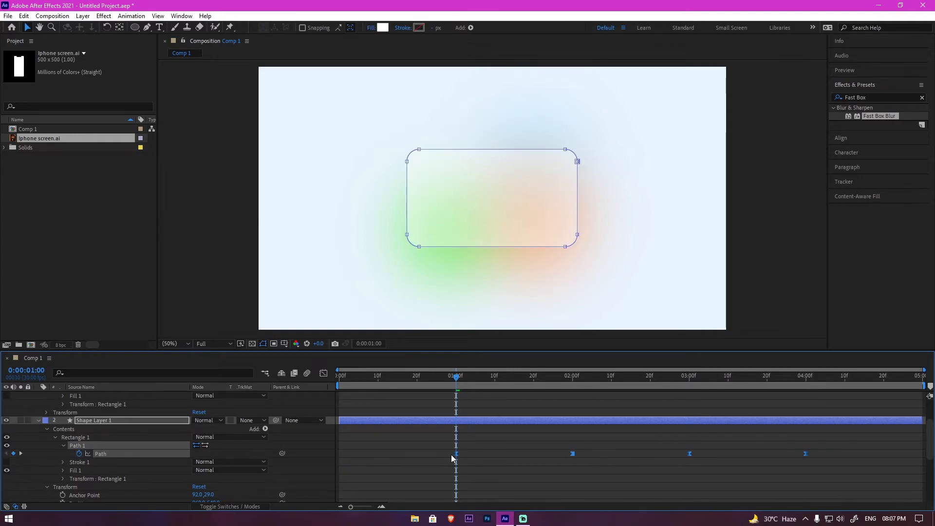
Shift the Path keyframes of Shape Layer 6 and Shape Layer 1 later so both sets start at 0:00:02:00
scroll(402, 456, "down", 5)
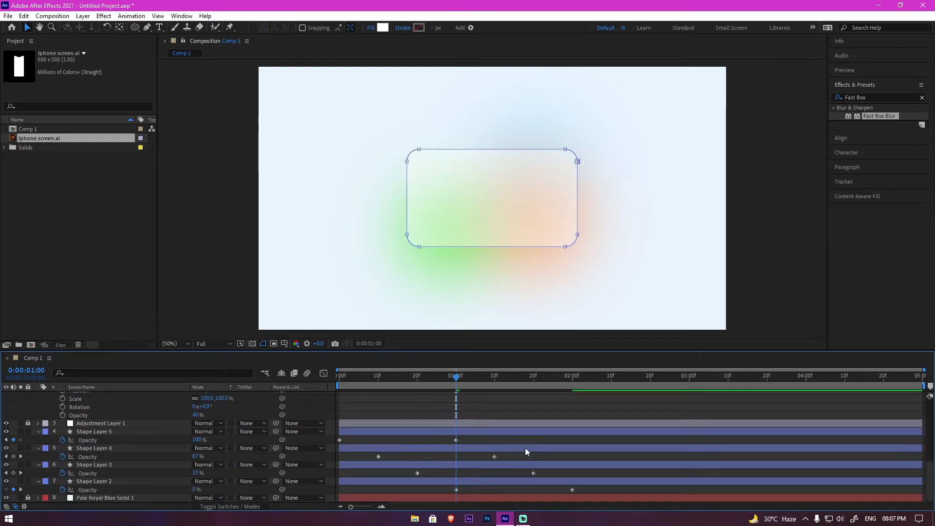
left_click_drag(558, 383, 573, 383)
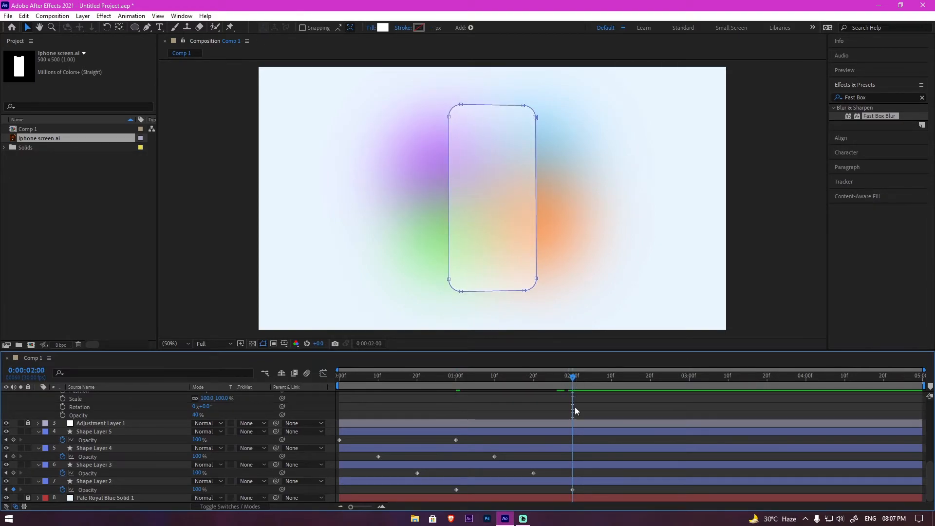
scroll(575, 438, "up", 5)
left_click_drag(440, 425, 811, 427)
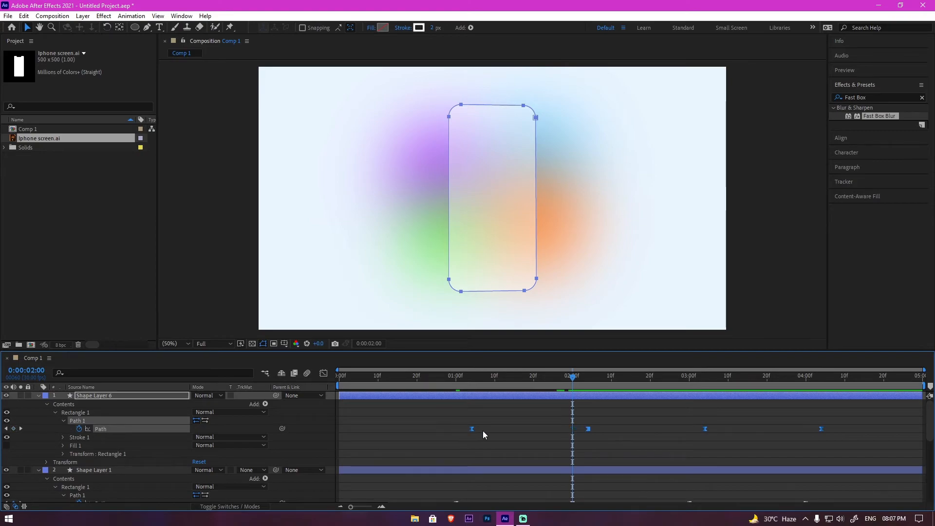
scroll(492, 432, "down", 3)
left_click_drag(421, 448, 836, 455)
left_click_drag(468, 453, 571, 458)
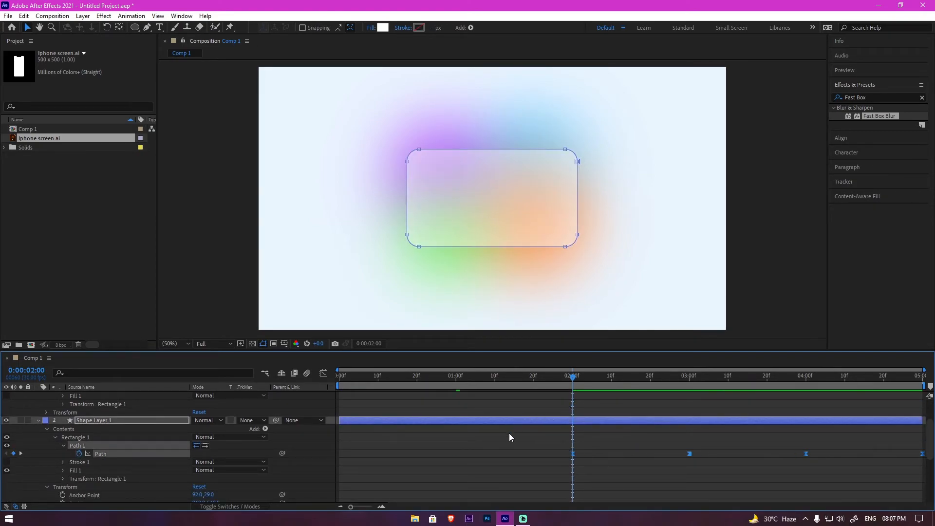
Apply Easy Ease to all Opacity keyframes of Shape Layers 2 to 5 and preview the animation from the start
scroll(507, 437, "down", 5)
left_click_drag(589, 489, 329, 438)
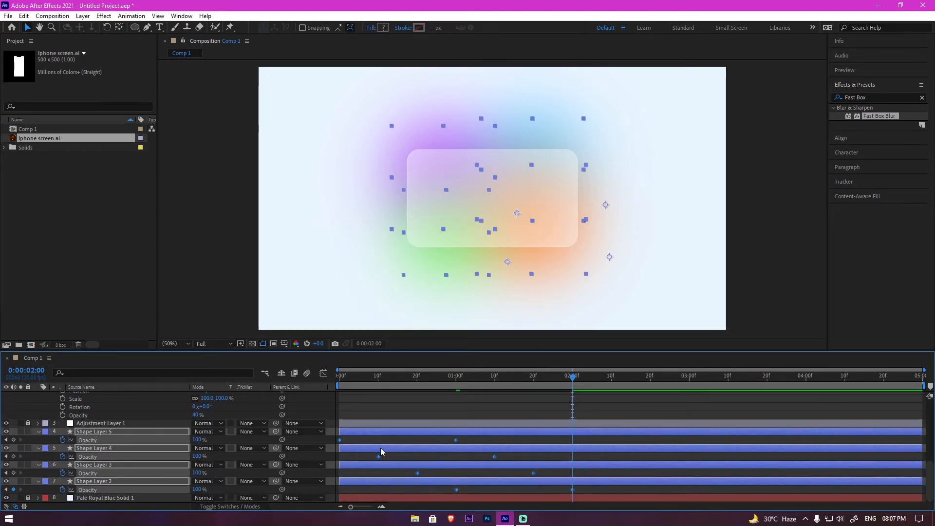
key("F9")
key("Home")
key("space")
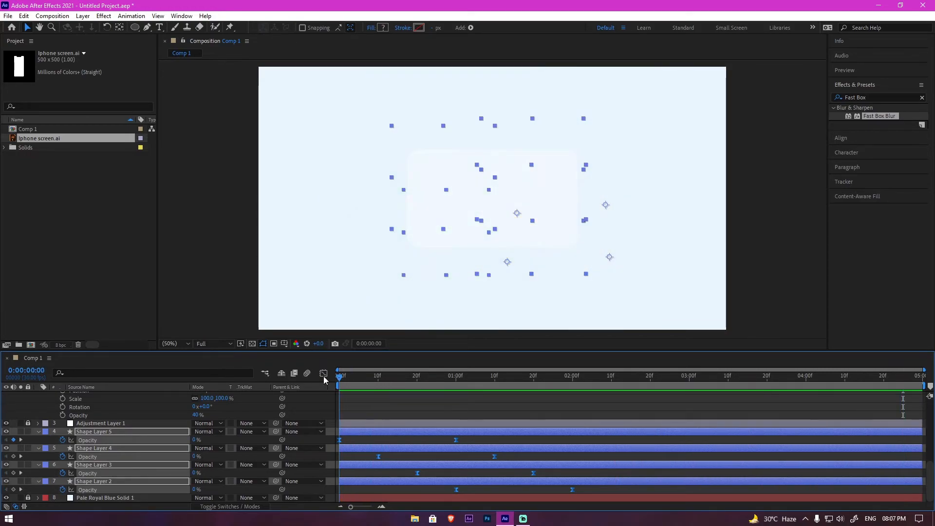
At 0:00:02:05, change the fill of the orange circle on Shape Layer 4 to blue 5AB2E7
left_click_drag(339, 378, 591, 382)
left_click(500, 406)
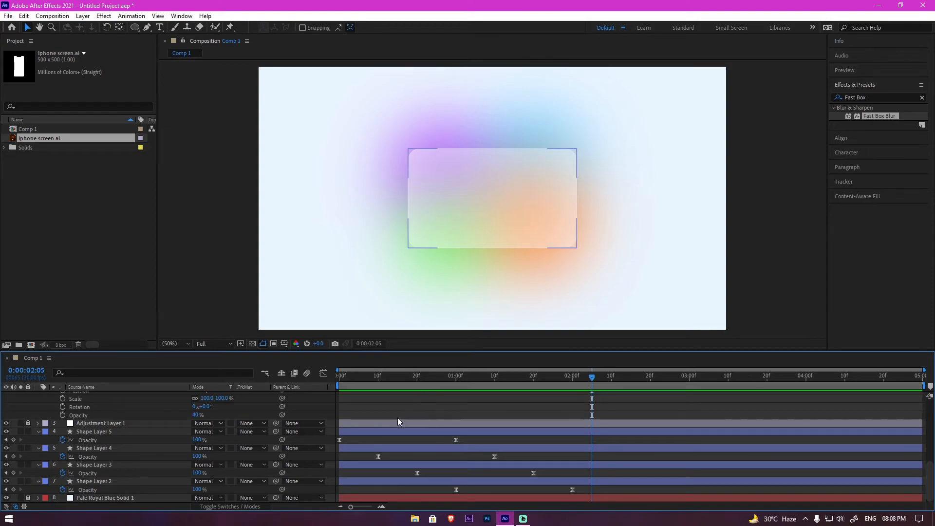
left_click(97, 448)
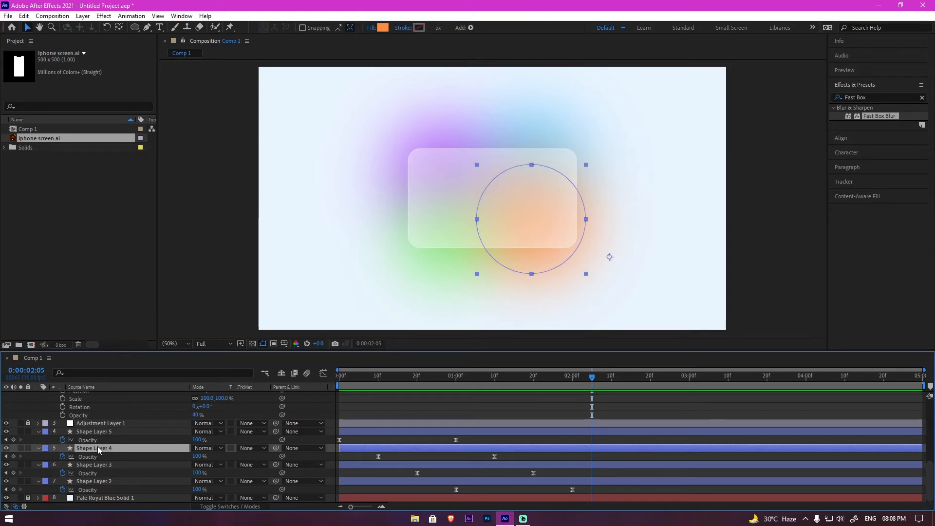
left_click(383, 28)
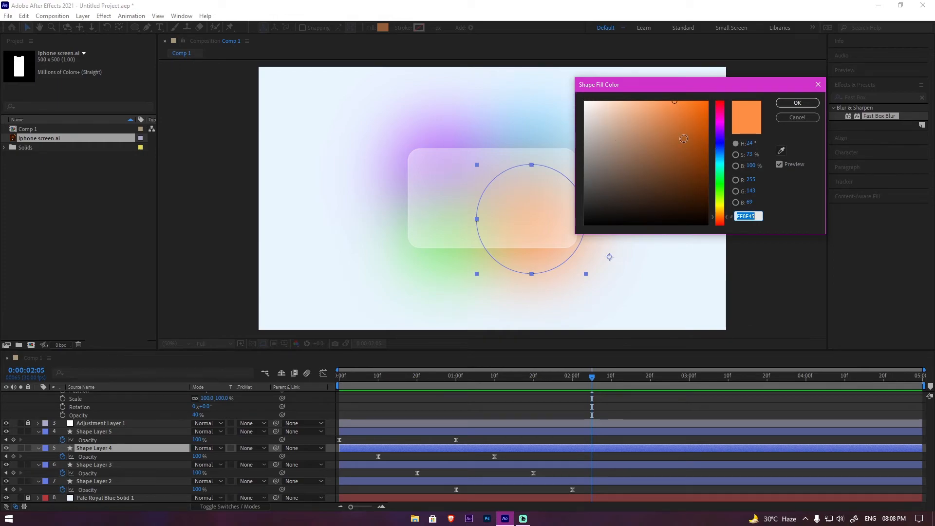
left_click(782, 151)
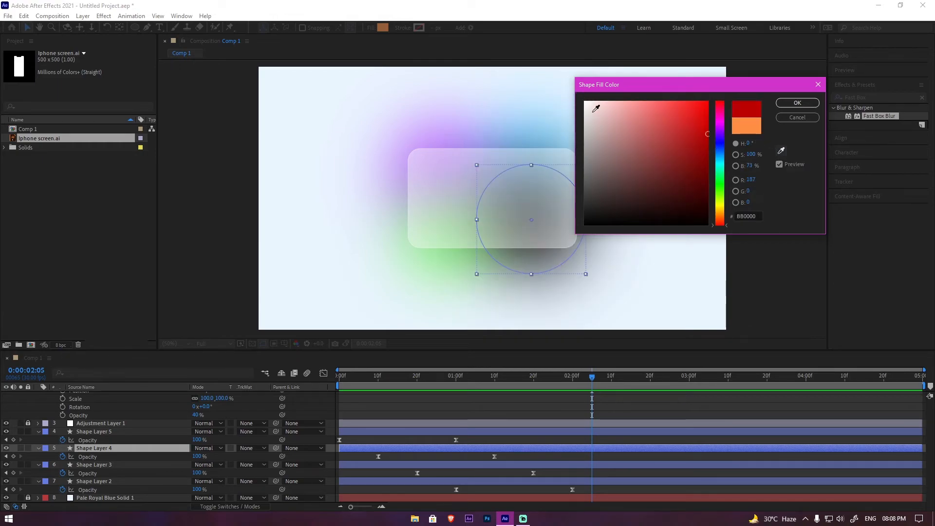
left_click(546, 132)
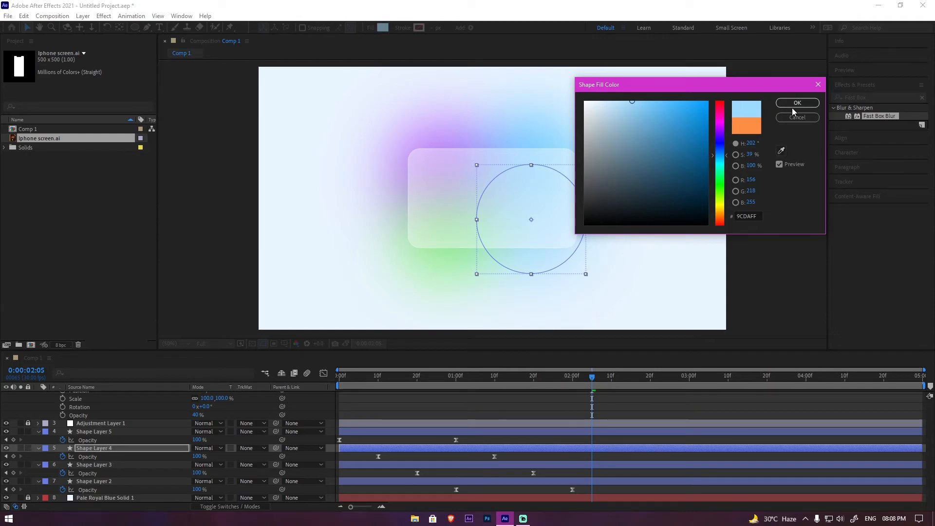
mouse_move(663, 122)
left_mouse_down()
mouse_move(676, 123)
mouse_move(657, 111)
mouse_move(670, 104)
mouse_move(651, 100)
mouse_move(660, 113)
left_mouse_up()
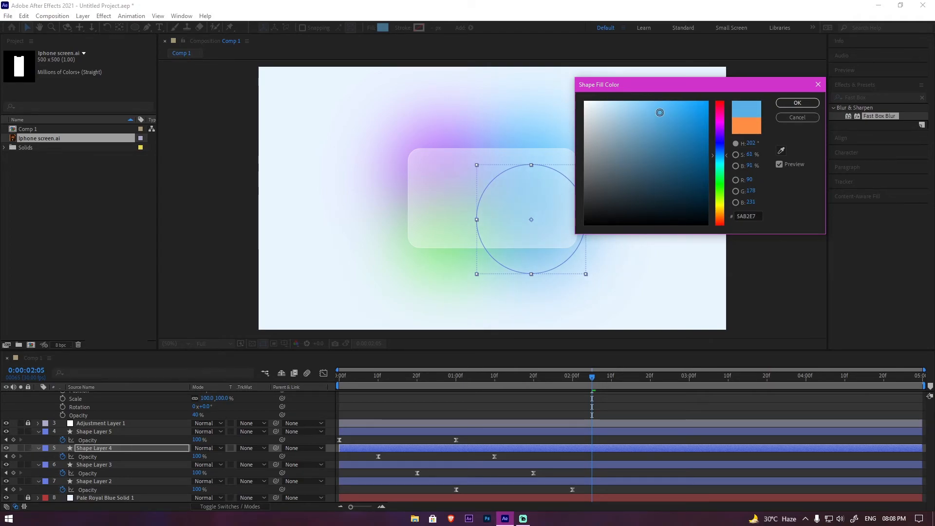
left_click(780, 104)
Change the fill of the blue circle on Shape Layer 3 to orange F89348
left_click(542, 135)
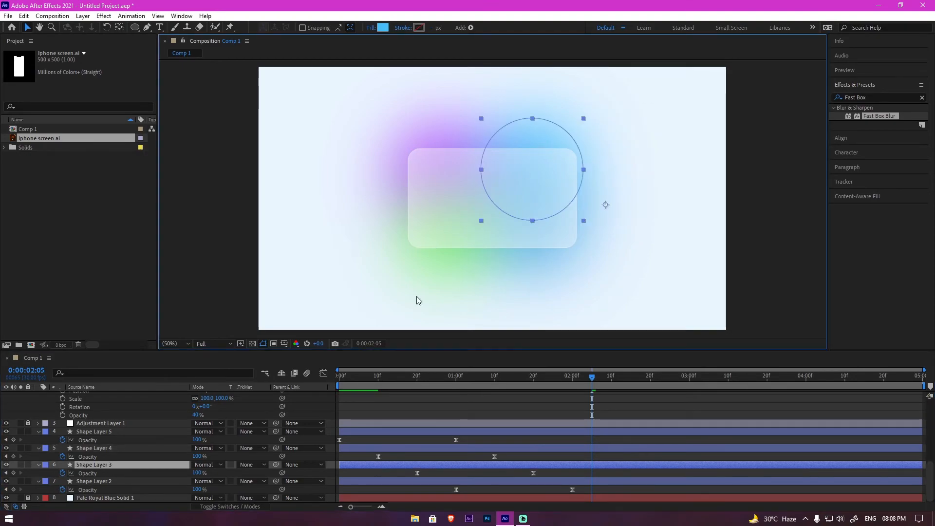
left_click(379, 28)
left_click_drag(721, 208, 722, 221)
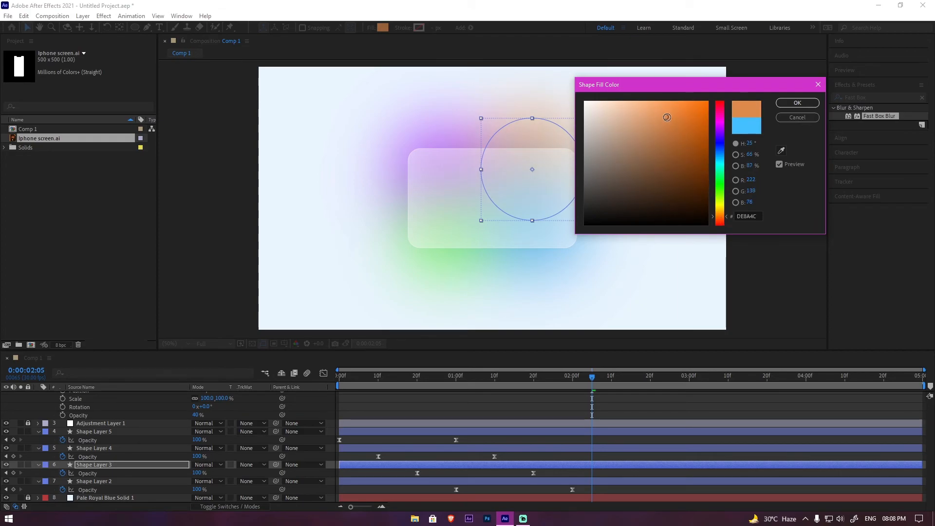
left_click_drag(680, 106, 673, 104)
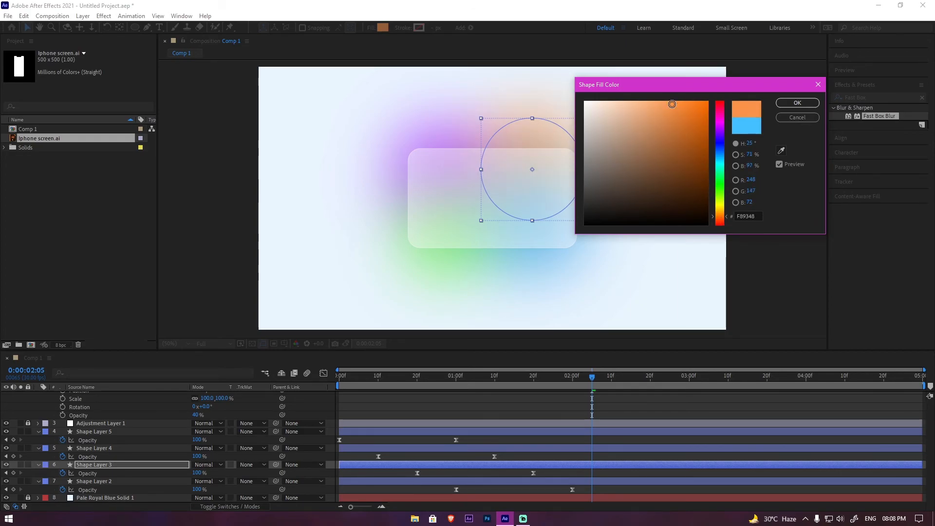
left_click(798, 102)
left_click(730, 162)
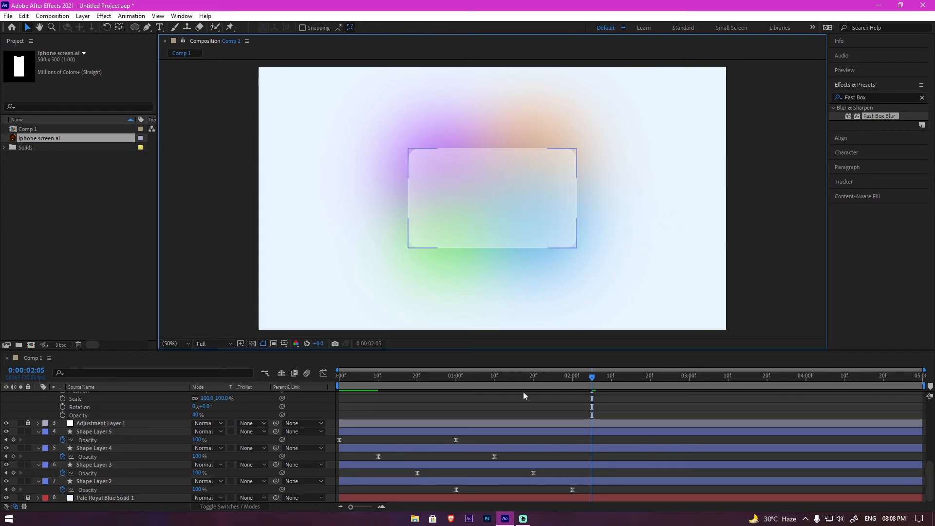
Show the Position properties of the four circle layers, Shape Layers 2 to 5, with the current time at 0:00:00:00
left_click(577, 417)
scroll(577, 417, "up", 5)
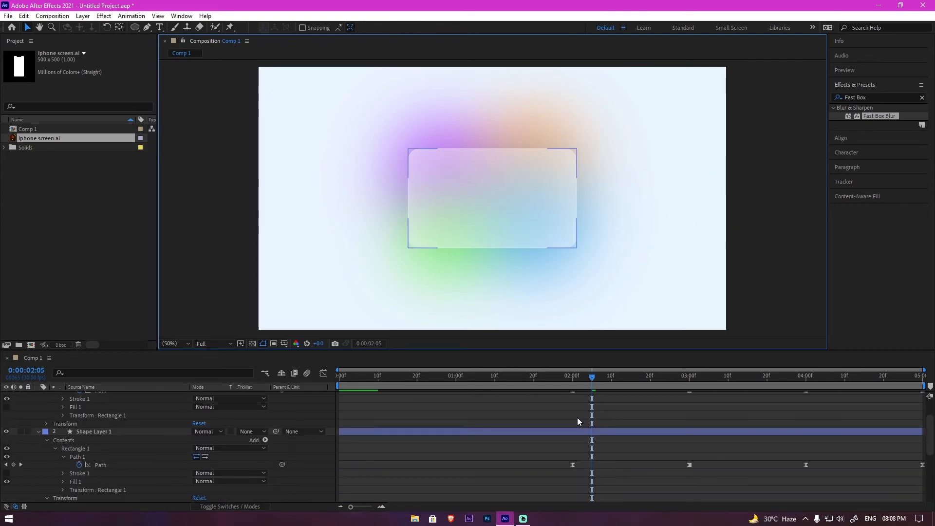
scroll(577, 417, "down", 3)
scroll(471, 434, "down", 3)
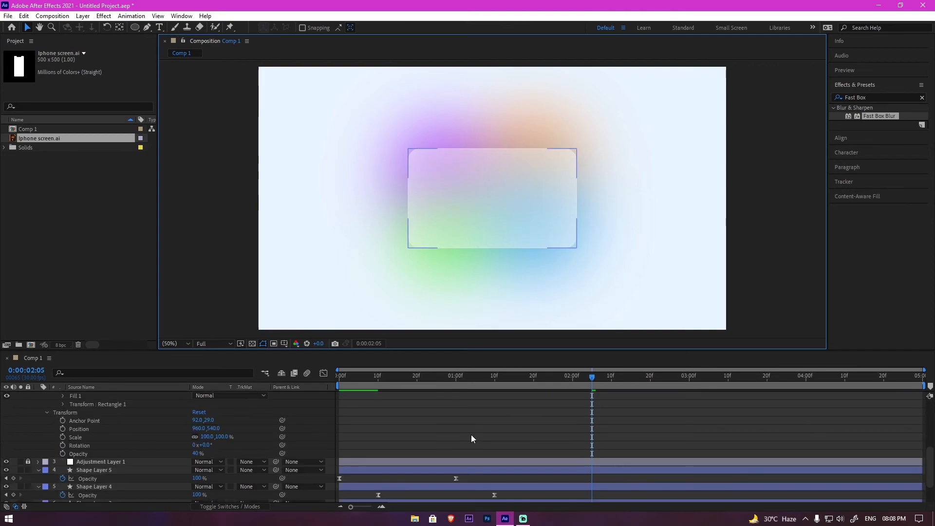
scroll(471, 435, "down", 3)
left_click(361, 429)
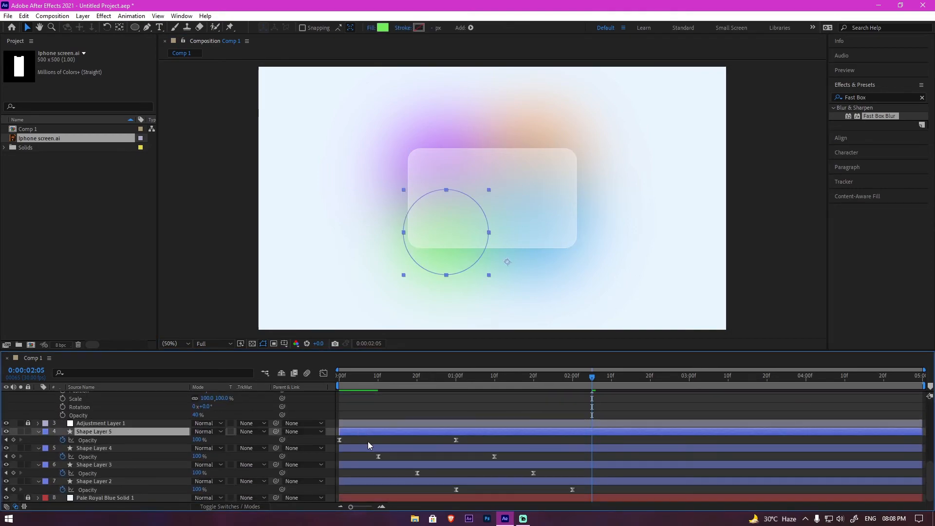
left_click(368, 482, "shift")
left_click_drag(351, 379, 332, 379)
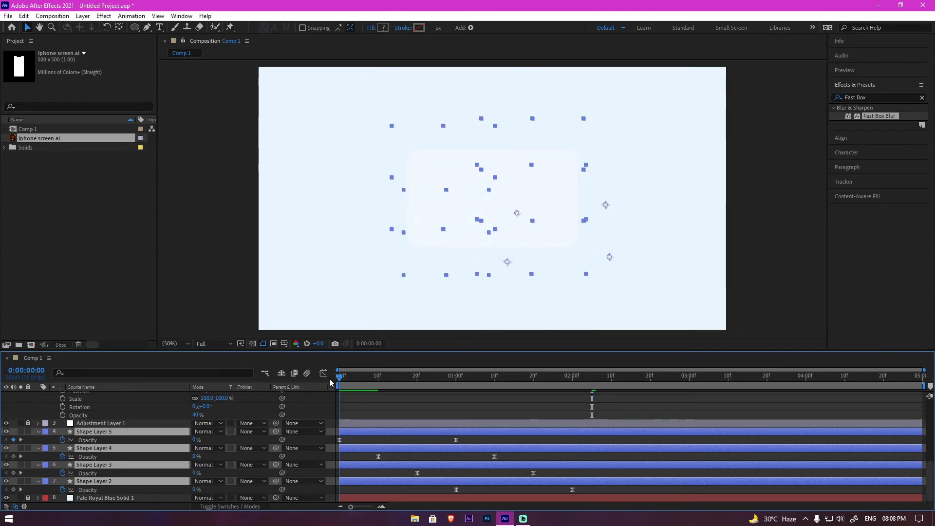
key("p")
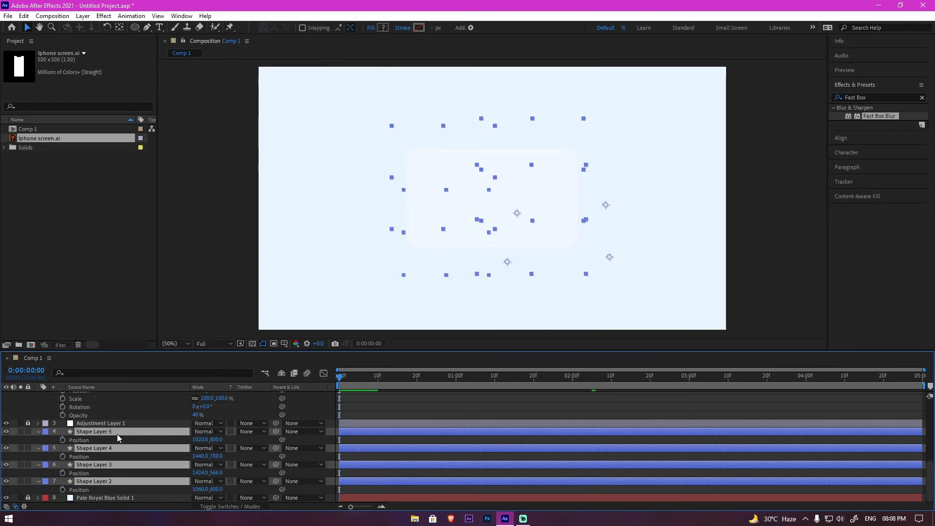
Add the expression wiggle(2,30) to the Position of Shape Layer 5 and copy the expression text
left_click(62, 441, "alt")
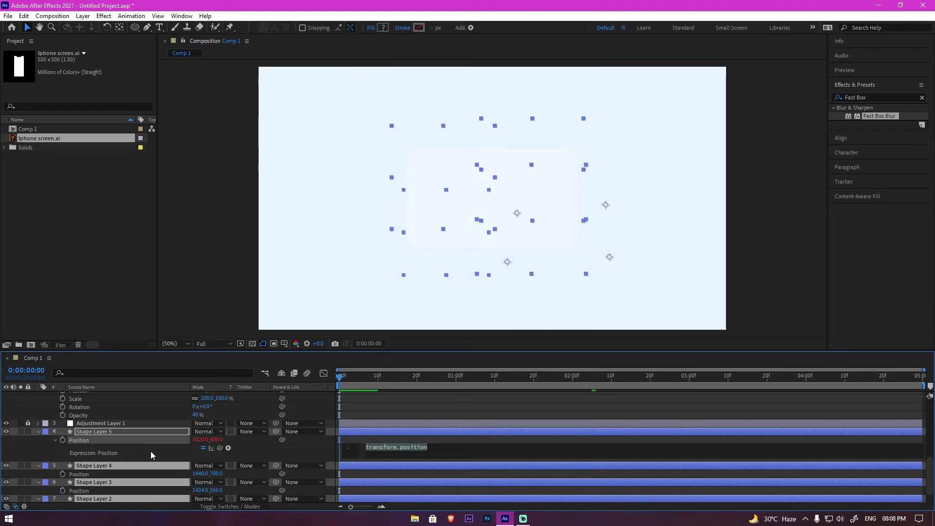
type("wiggle()")
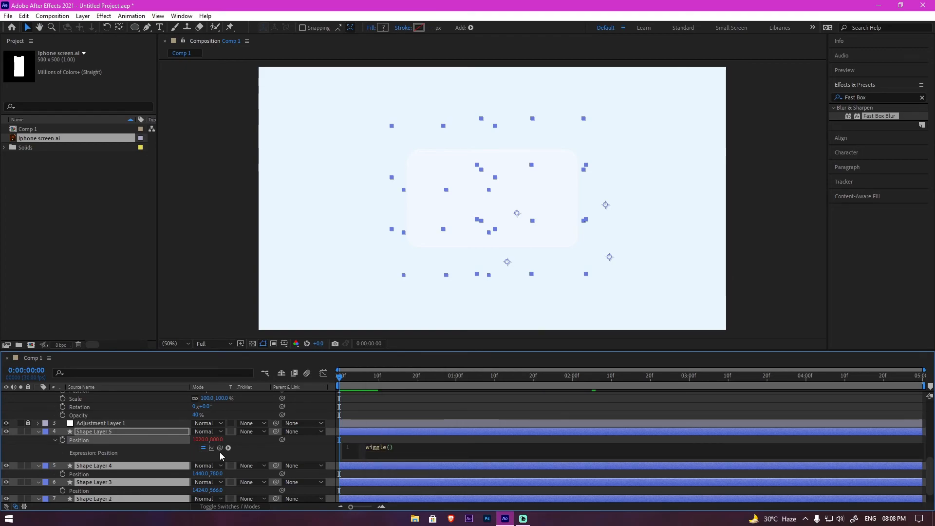
type("2,30")
key("ctrl+a")
key("ctrl+c")
left_click(349, 470)
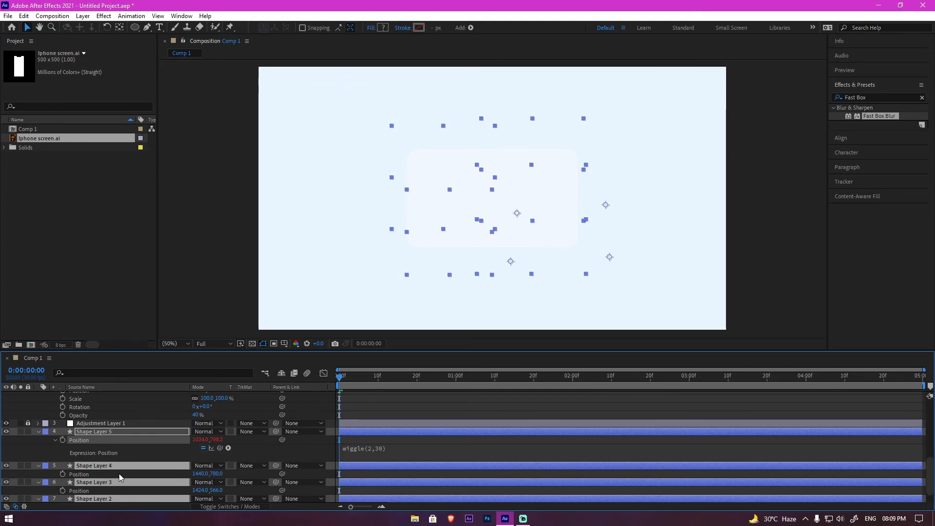
Paste the wiggle(2,30) expression onto the Position of Shape Layer 4 and Shape Layer 3
left_click(63, 474, "alt")
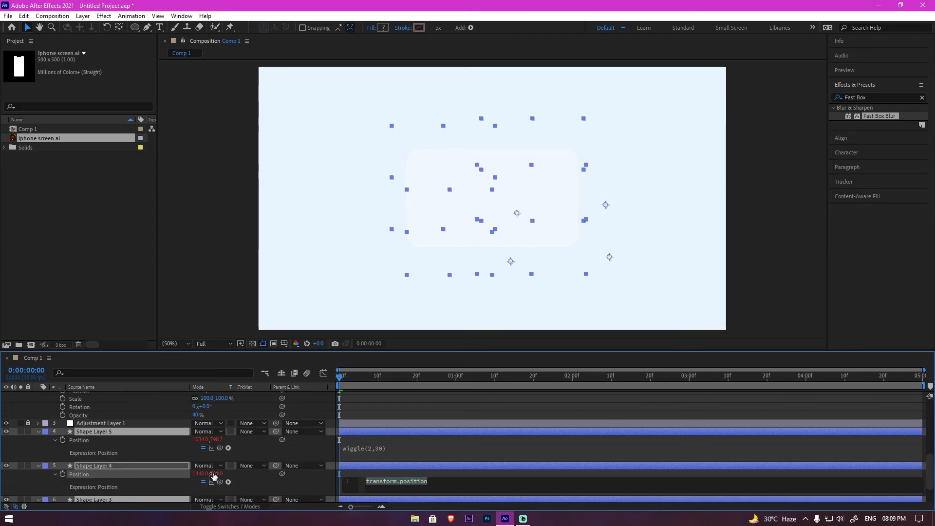
key("ctrl+v")
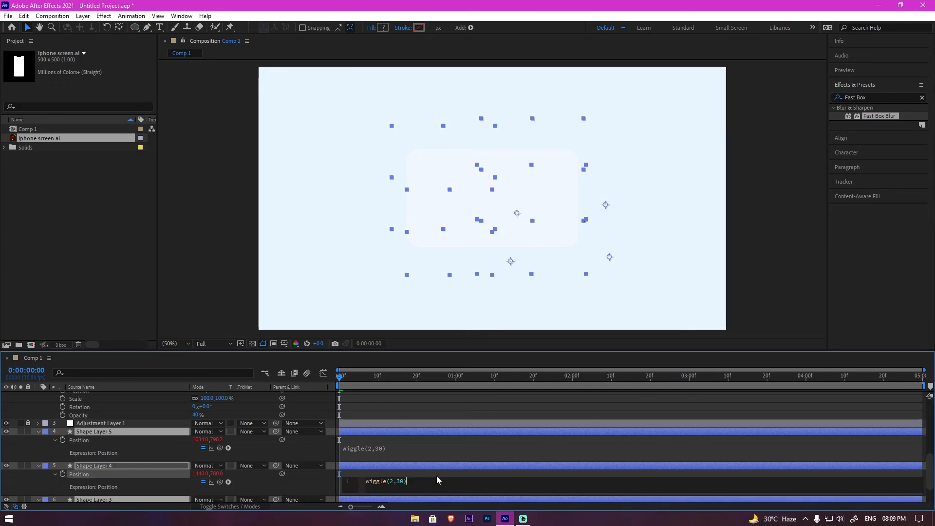
left_click(429, 475)
scroll(428, 475, "down", 3)
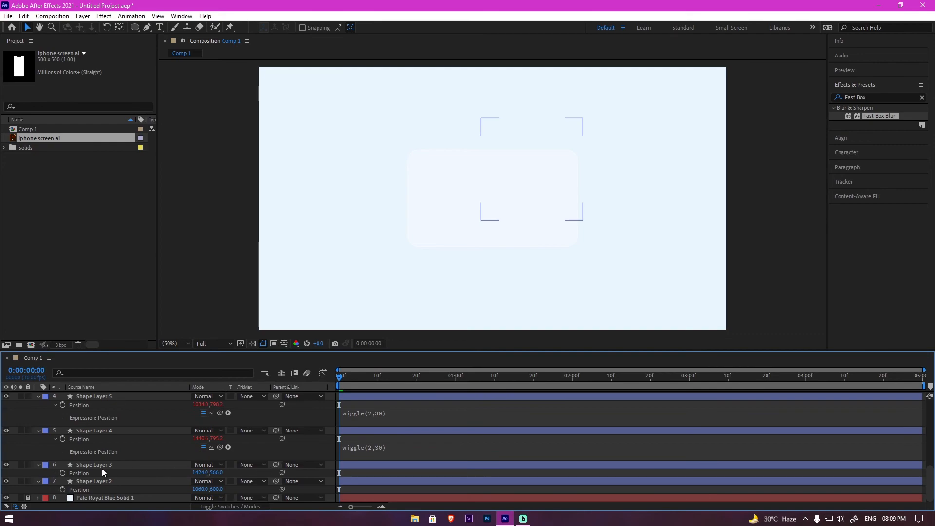
left_click(63, 474, "alt")
key("ctrl+v")
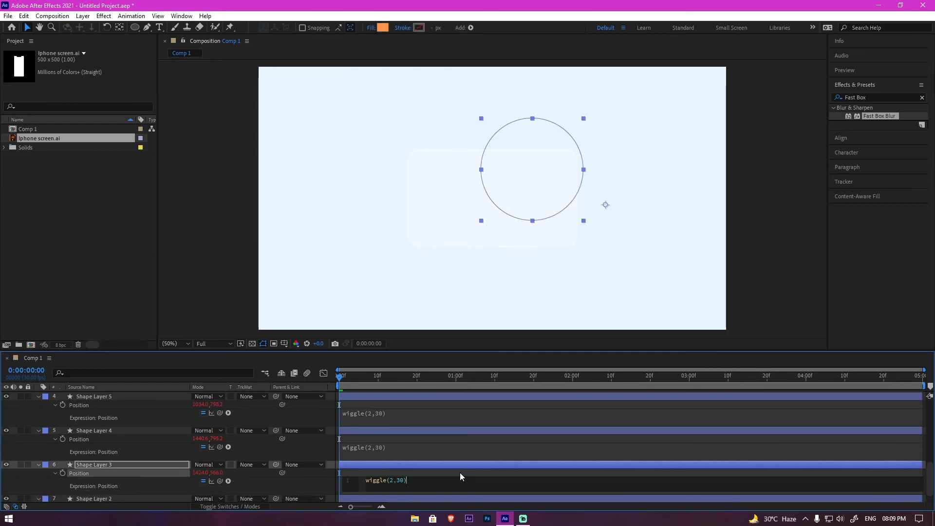
scroll(439, 474, "down", 1)
left_click(428, 471)
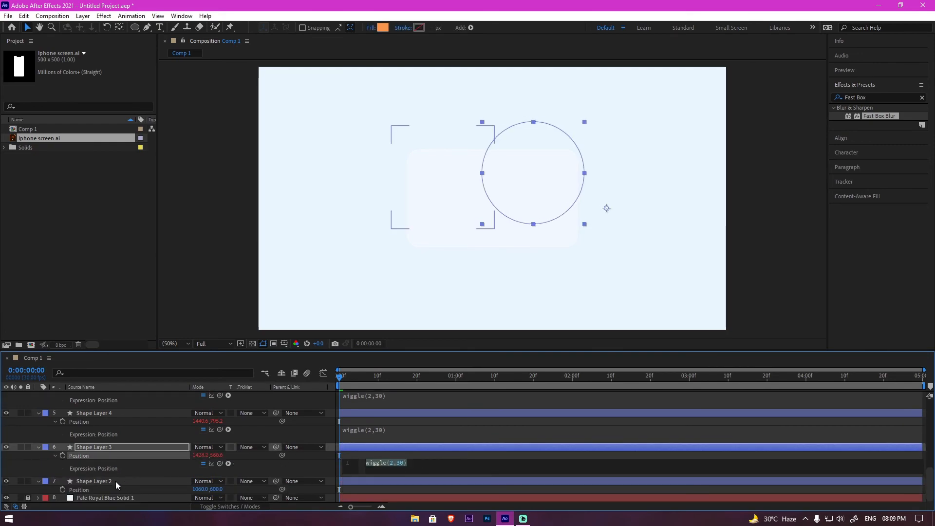
Paste the wiggle(2,30) expression onto the Position of Shape Layer 2
left_click(63, 490, "alt")
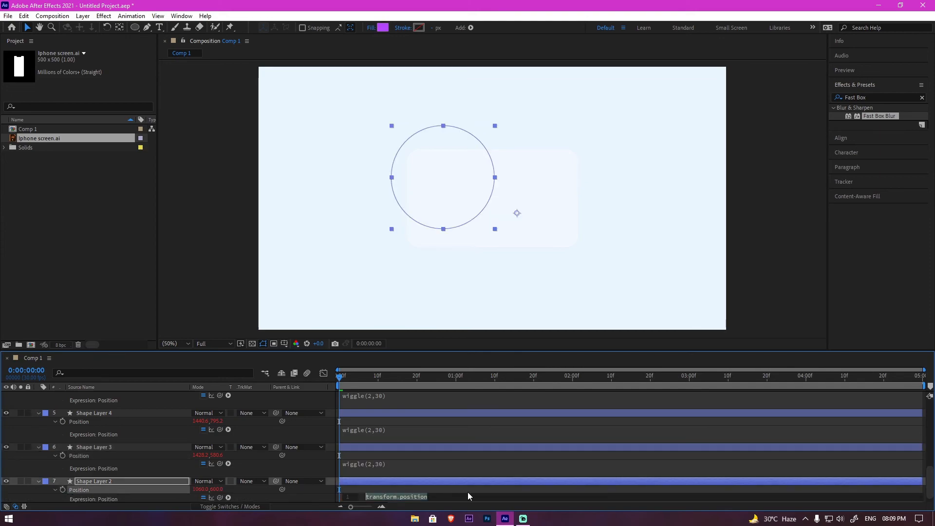
key("ctrl+v")
left_click(447, 471)
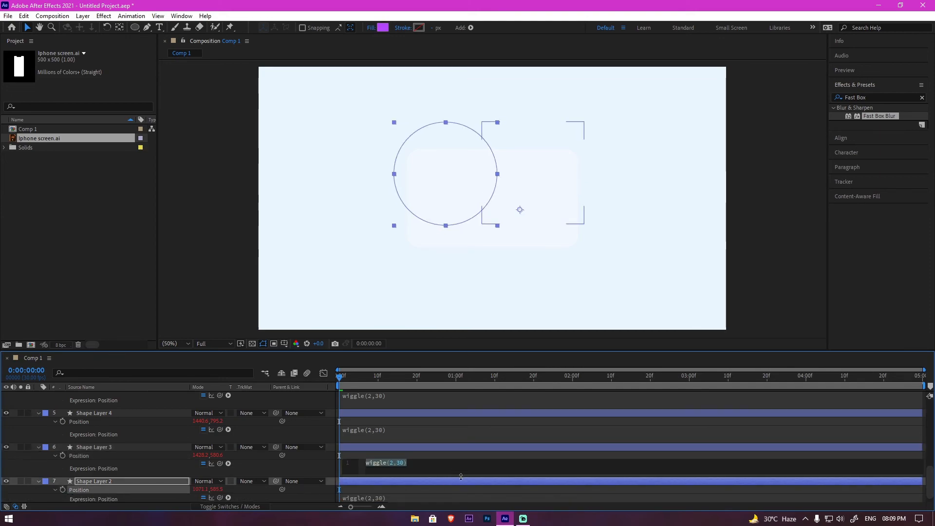
left_click(451, 487)
scroll(449, 490, "down", 1)
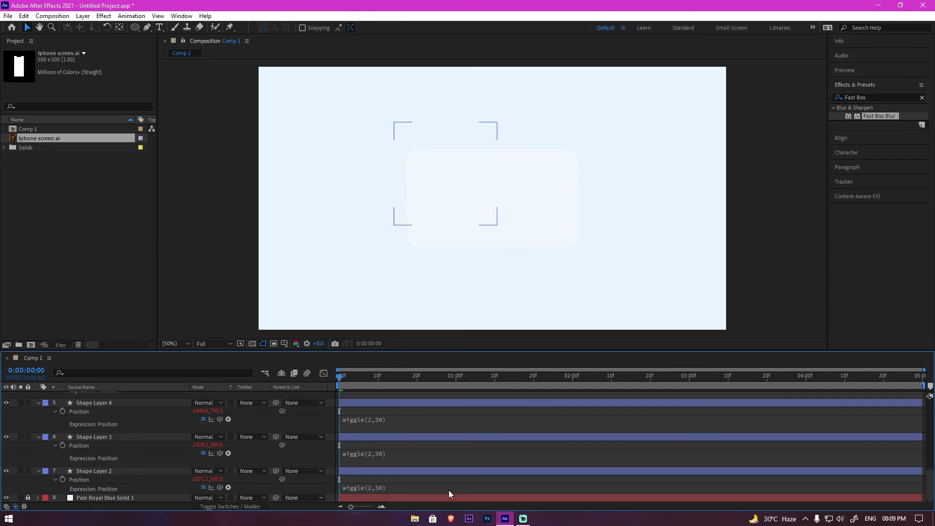
Preview the composition from the start to check the wiggling circles and the card morph
scroll(449, 490, "up", 9)
key("space")
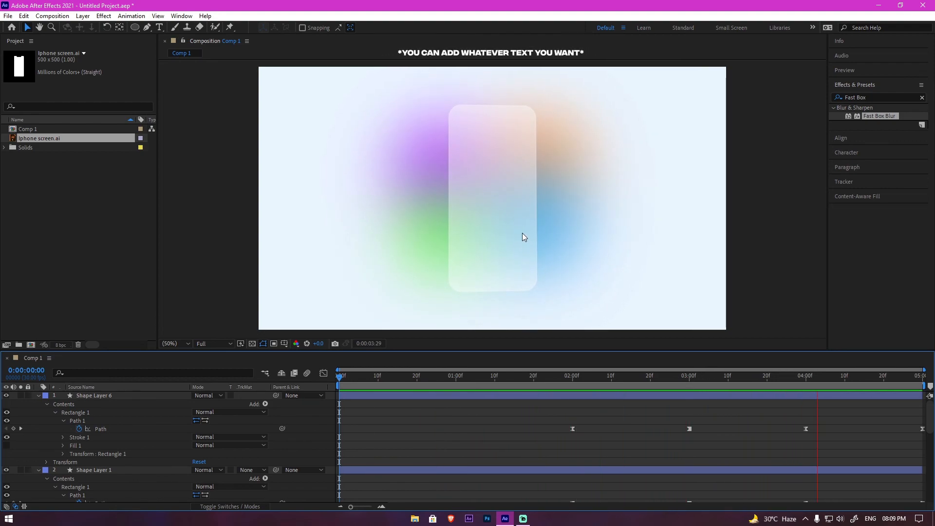
left_click(218, 344)
left_click(221, 356)
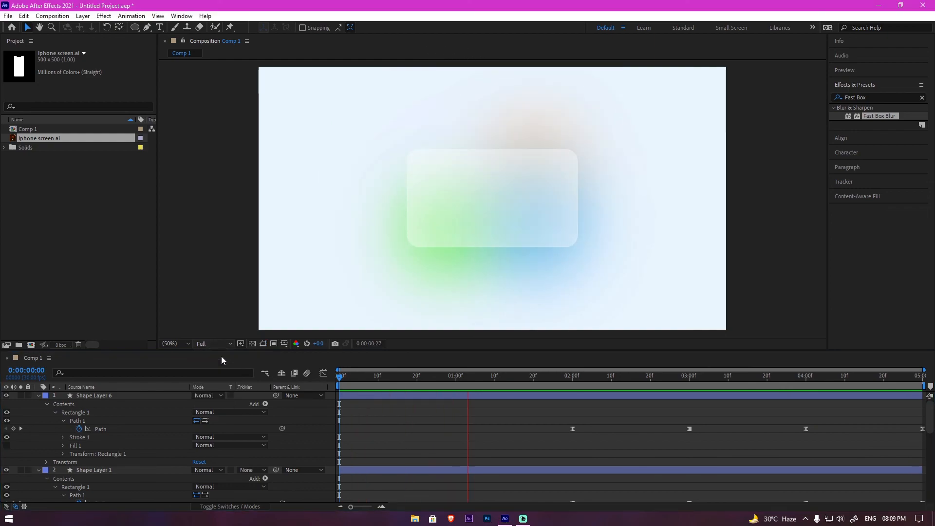